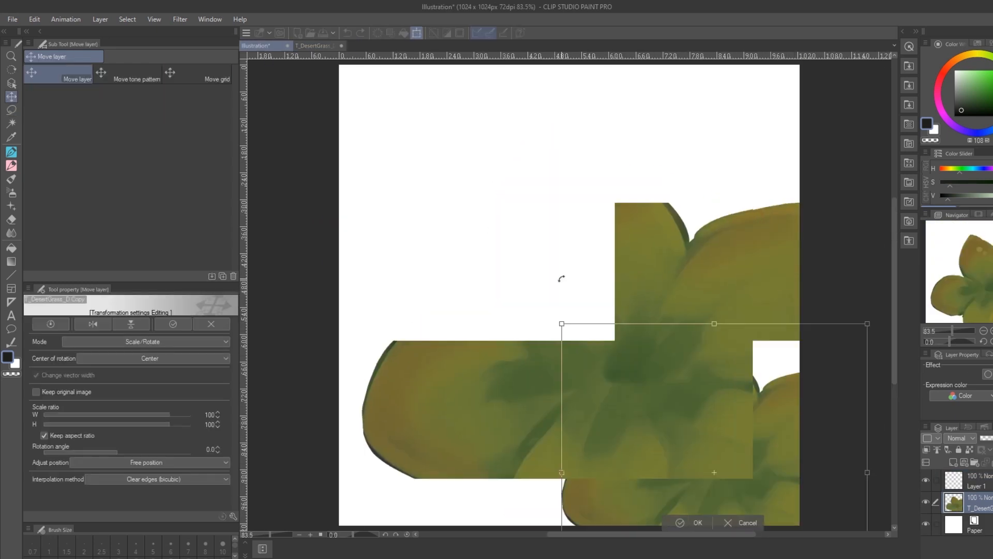
Apply the flower layer's transformation and reshape one petal to a pointed tip with the Triangle pastel brush
{"action": "key", "text": "Return"}
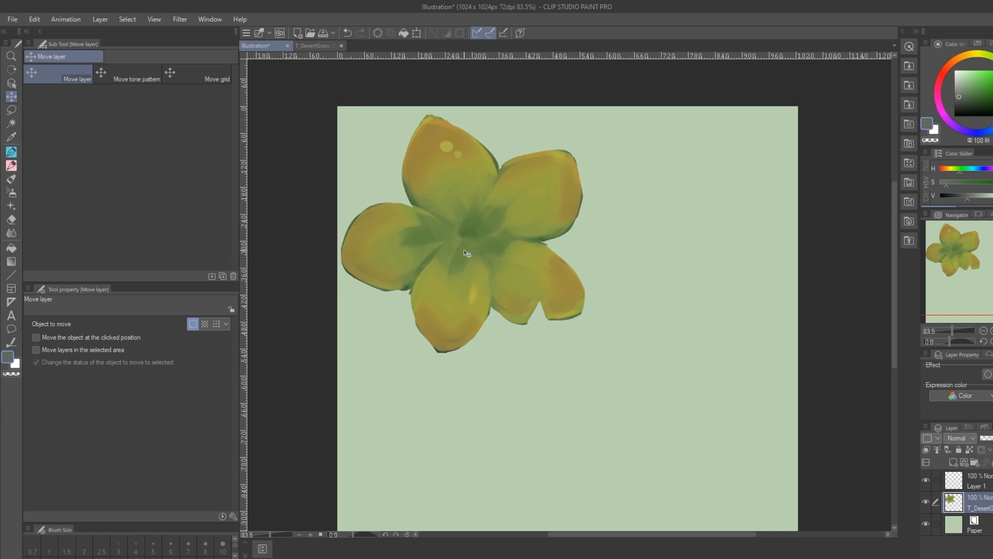
{"action": "key", "text": "b"}
{"action": "left_click", "coordinate": [408, 175], "text": "alt"}
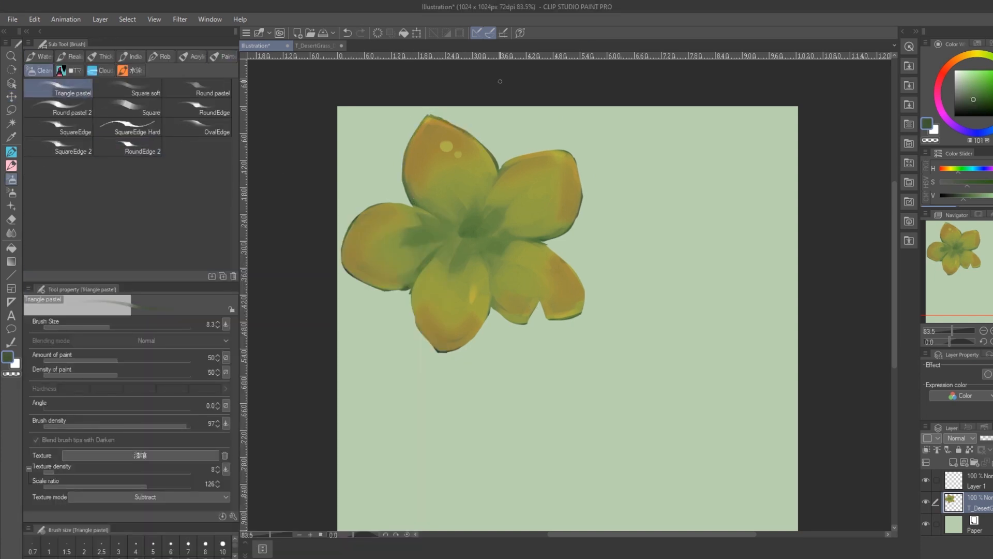
{"action": "left_click_drag", "start_coordinate": [425, 25], "coordinate": [447, 218]}
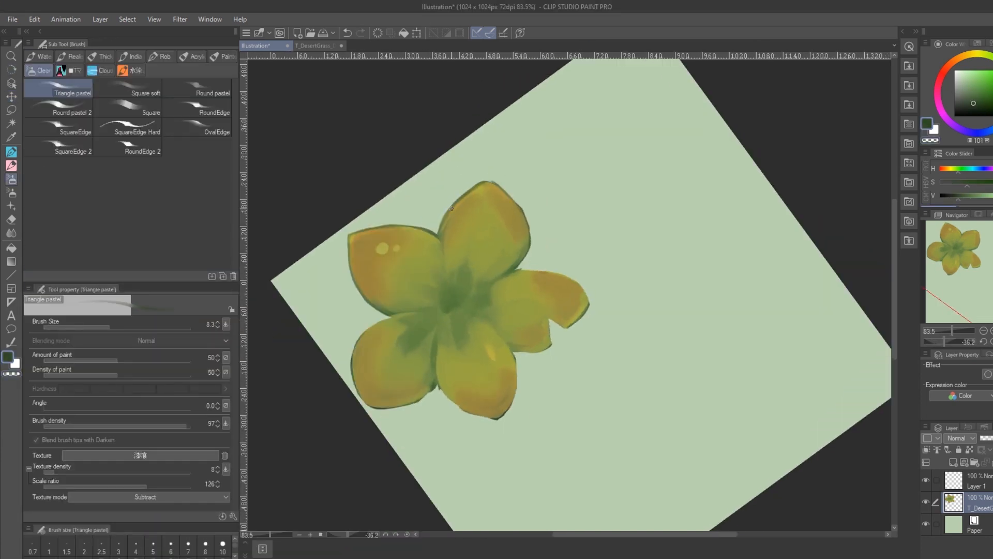
{"action": "left_click", "coordinate": [495, 188], "text": "alt"}
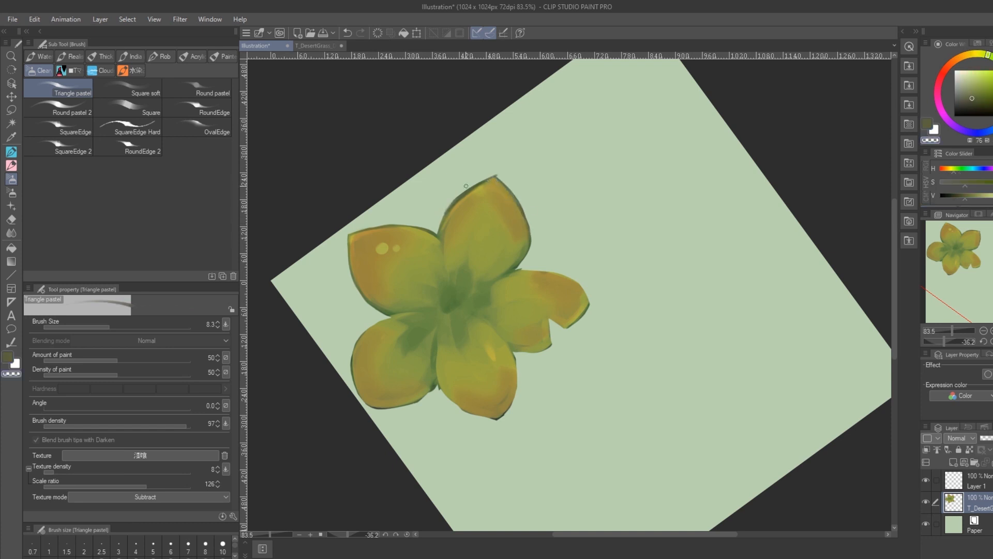
{"action": "left_click_drag", "start_coordinate": [493, 171], "coordinate": [813, 66]}
Refine the other petals' edges and tips with sampled dark green and ochre colours
{"action": "left_click", "coordinate": [813, 66], "text": "alt"}
{"action": "left_click", "coordinate": [492, 200], "text": "alt"}
{"action": "left_click", "coordinate": [985, 107]}
{"action": "mouse_move", "coordinate": [673, 155]}
{"action": "left_mouse_down"}
{"action": "mouse_move", "coordinate": [596, 240]}
{"action": "mouse_move", "coordinate": [562, 239]}
{"action": "mouse_move", "coordinate": [611, 269]}
{"action": "mouse_move", "coordinate": [580, 222]}
{"action": "mouse_move", "coordinate": [616, 193]}
{"action": "left_mouse_up"}
{"action": "left_click", "coordinate": [554, 249], "text": "alt"}
{"action": "left_click", "coordinate": [614, 254], "text": "alt"}
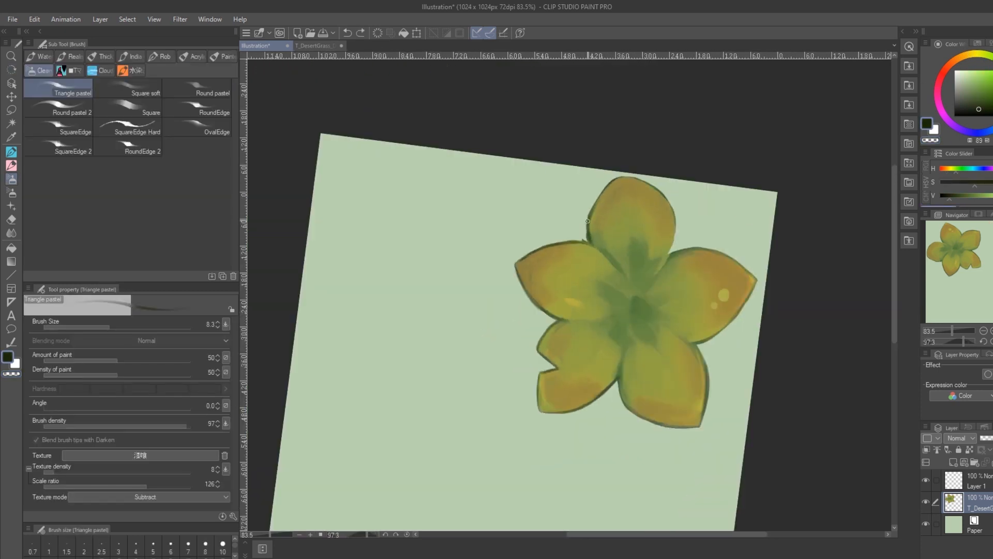
{"action": "left_click", "coordinate": [615, 191], "text": "alt"}
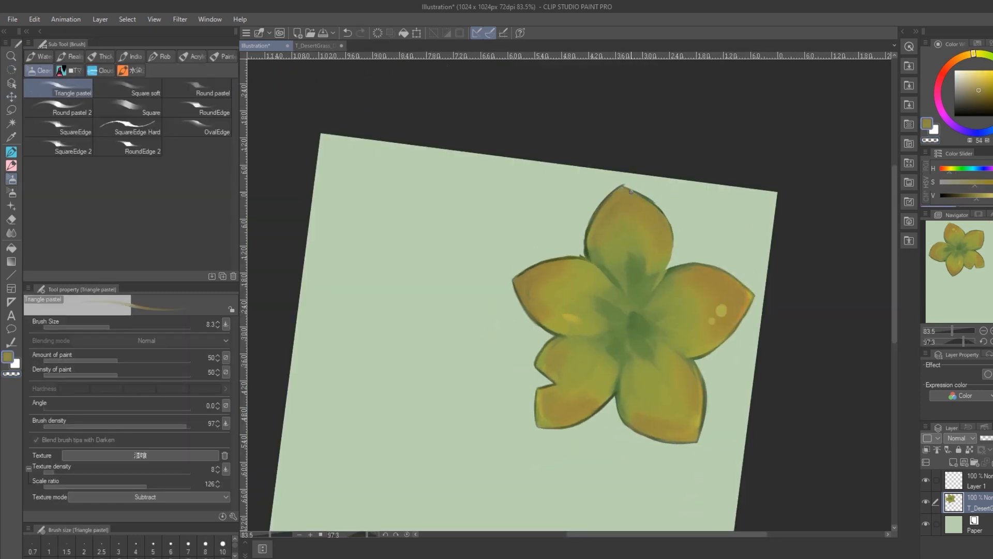
{"action": "left_click", "coordinate": [593, 264], "text": "alt"}
{"action": "left_click_drag", "start_coordinate": [644, 299], "coordinate": [626, 333]}
{"action": "left_click", "coordinate": [975, 254]}
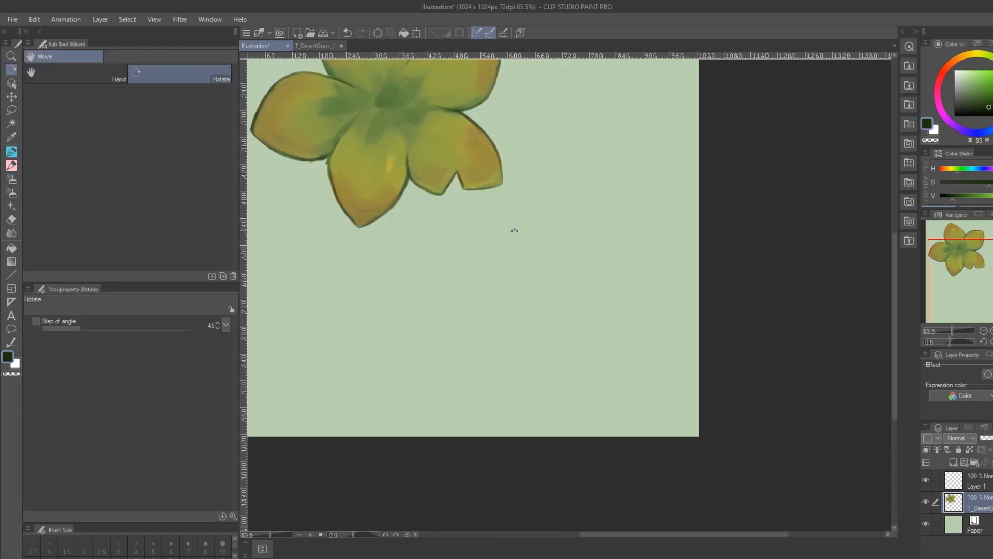
{"action": "left_click_drag", "start_coordinate": [975, 255], "coordinate": [974, 242]}
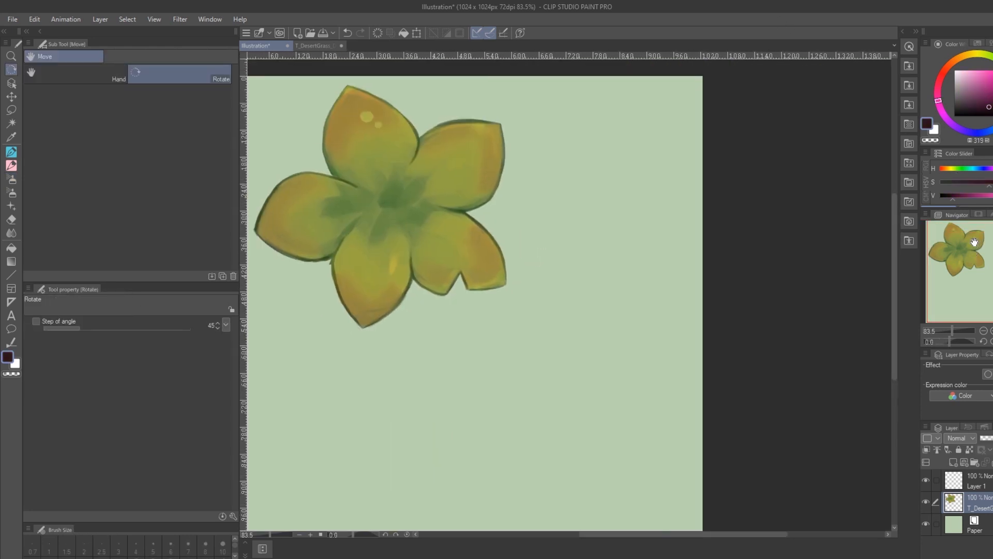
{"action": "left_click", "coordinate": [14, 301]}
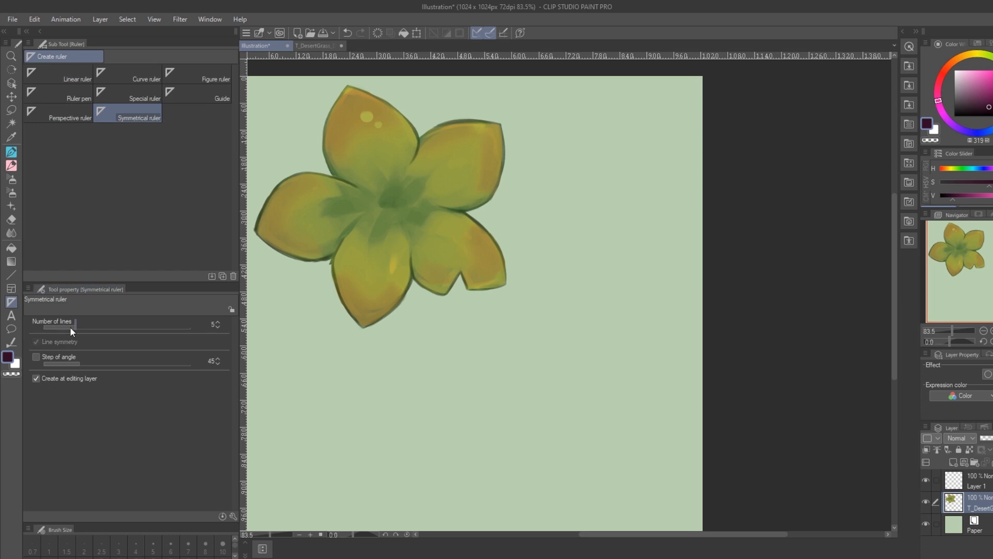
{"action": "left_click_drag", "start_coordinate": [555, 406], "coordinate": [571, 261]}
{"action": "scroll", "coordinate": [556, 362], "scroll_direction": "down", "scroll_amount": 3}
{"action": "key", "text": "b"}
{"action": "left_click_drag", "start_coordinate": [555, 300], "coordinate": [518, 326]}
{"action": "key", "text": "ctrl+z"}
{"action": "key", "text": "ctrl+z"}
{"action": "key", "text": "u"}
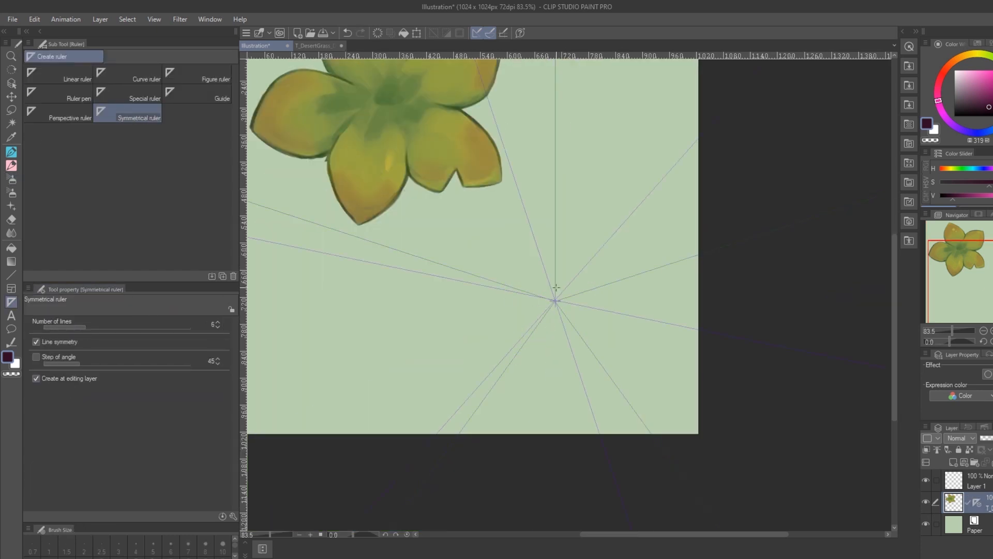
{"action": "key", "text": "o"}
{"action": "key", "text": "Delete"}
Try a six-line symmetrical ruler in the empty area beside the flower with a mirrored petal stroke
{"action": "key", "text": "u"}
{"action": "left_click_drag", "start_coordinate": [588, 255], "coordinate": [585, 386]}
{"action": "key", "text": "b"}
{"action": "left_click_drag", "start_coordinate": [588, 214], "coordinate": [615, 240]}
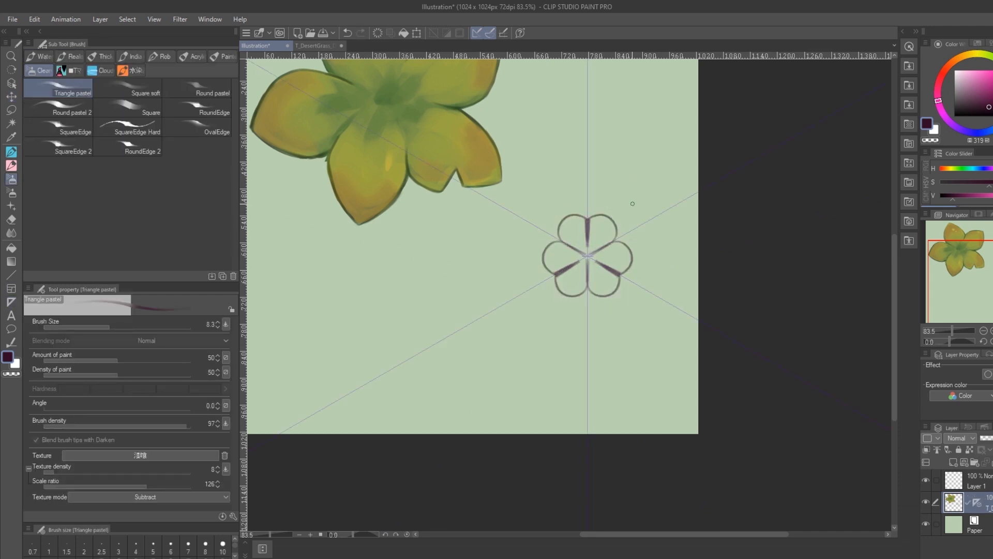
{"action": "key", "text": "ctrl+z"}
{"action": "key", "text": "ctrl+z"}
Add a new layer and place a five-line symmetrical ruler on it
{"action": "key", "text": "ctrl+shift+n"}
{"action": "key", "text": "u"}
{"action": "left_click_drag", "start_coordinate": [467, 201], "coordinate": [469, 337]}
{"action": "left_click_drag", "start_coordinate": [503, 222], "coordinate": [504, 350]}
Paint a symmetrical flower with a dark outline and blue petals around the ruler's centre
{"action": "key", "text": "b"}
{"action": "mouse_move", "coordinate": [500, 219]}
{"action": "left_mouse_down"}
{"action": "mouse_move", "coordinate": [481, 196]}
{"action": "mouse_move", "coordinate": [501, 163]}
{"action": "mouse_move", "coordinate": [490, 157]}
{"action": "mouse_move", "coordinate": [524, 193]}
{"action": "left_mouse_up"}
{"action": "left_click", "coordinate": [987, 91]}
{"action": "left_click_drag", "start_coordinate": [486, 170], "coordinate": [500, 207]}
{"action": "left_click", "coordinate": [978, 76]}
{"action": "mouse_move", "coordinate": [485, 161]}
{"action": "left_mouse_down"}
{"action": "mouse_move", "coordinate": [486, 192]}
{"action": "mouse_move", "coordinate": [509, 203]}
{"action": "left_mouse_up"}
{"action": "left_click_drag", "start_coordinate": [482, 166], "coordinate": [492, 202]}
{"action": "mouse_move", "coordinate": [517, 168]}
{"action": "left_mouse_down"}
{"action": "mouse_move", "coordinate": [502, 223]}
{"action": "mouse_move", "coordinate": [496, 169]}
{"action": "left_mouse_up"}
Paint magenta shading at the flower's centre and rework the petal edges with sampled colours
{"action": "left_click", "coordinate": [500, 209], "text": "alt"}
{"action": "left_click", "coordinate": [510, 183], "text": "alt"}
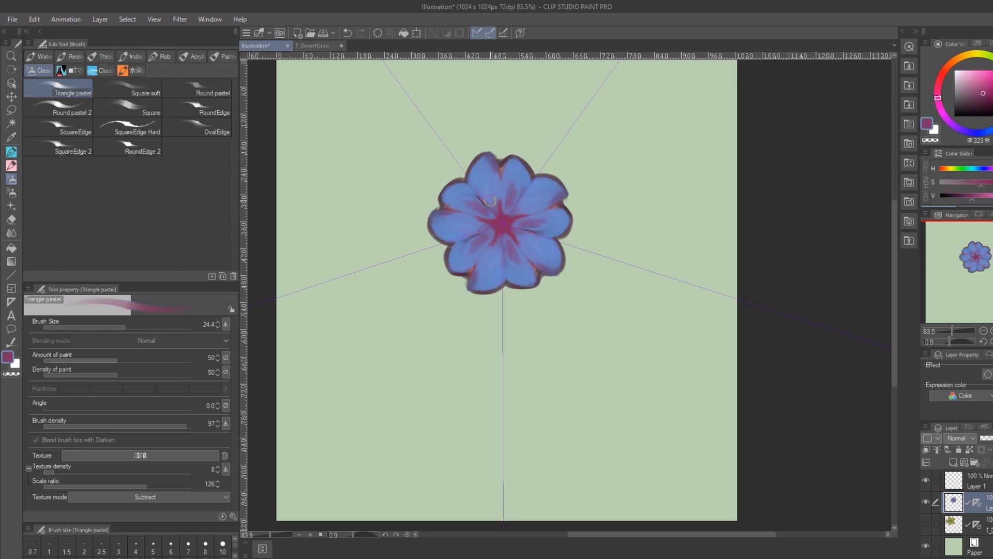
{"action": "left_click", "coordinate": [501, 221], "text": "alt"}
{"action": "mouse_move", "coordinate": [498, 218]}
{"action": "left_mouse_down"}
{"action": "mouse_move", "coordinate": [468, 183]}
{"action": "mouse_move", "coordinate": [508, 203]}
{"action": "mouse_move", "coordinate": [501, 214]}
{"action": "left_mouse_up"}
{"action": "left_click", "coordinate": [500, 179], "text": "alt"}
{"action": "left_click", "coordinate": [500, 206], "text": "alt"}
{"action": "left_click", "coordinate": [574, 171], "text": "alt"}
{"action": "key", "text": "ctrl+z"}
{"action": "left_click", "coordinate": [512, 156], "text": "alt"}
{"action": "mouse_move", "coordinate": [492, 155]}
{"action": "left_mouse_down"}
{"action": "mouse_move", "coordinate": [507, 158]}
{"action": "mouse_move", "coordinate": [490, 179]}
{"action": "mouse_move", "coordinate": [510, 180]}
{"action": "left_mouse_up"}
Lighten the petals with brighter blue strokes using a larger Triangle pastel brush
{"action": "left_click", "coordinate": [499, 179], "text": "alt"}
{"action": "key", "text": "bracketright"}
{"action": "left_click", "coordinate": [982, 70]}
{"action": "mouse_move", "coordinate": [487, 179]}
{"action": "left_mouse_down"}
{"action": "mouse_move", "coordinate": [479, 164]}
{"action": "mouse_move", "coordinate": [479, 178]}
{"action": "mouse_move", "coordinate": [521, 176]}
{"action": "left_mouse_up"}
{"action": "left_click", "coordinate": [486, 177], "text": "alt"}
{"action": "left_click", "coordinate": [517, 174], "text": "alt"}
{"action": "left_click", "coordinate": [509, 176], "text": "alt"}
Refine the light and shade on the petals with the RoundEdge brush and sampled colours
{"action": "left_click", "coordinate": [197, 108]}
{"action": "left_click", "coordinate": [517, 175], "text": "alt"}
{"action": "left_click", "coordinate": [489, 168], "text": "alt"}
{"action": "mouse_move", "coordinate": [492, 158]}
{"action": "left_mouse_down"}
{"action": "mouse_move", "coordinate": [501, 164]}
{"action": "mouse_move", "coordinate": [475, 169]}
{"action": "left_mouse_up"}
{"action": "left_click_drag", "start_coordinate": [507, 163], "coordinate": [524, 173]}
{"action": "left_click", "coordinate": [510, 177], "text": "alt"}
{"action": "left_click", "coordinate": [486, 168], "text": "alt"}
{"action": "left_click", "coordinate": [954, 462]}
{"action": "left_click", "coordinate": [482, 171]}
{"action": "key", "text": "ctrl+z"}
{"action": "key", "text": "ctrl+z"}
Change the RoundEdge brush's blending mode and dab bright highlights onto the petals
{"action": "left_click", "coordinate": [234, 516]}
{"action": "left_click", "coordinate": [813, 187]}
{"action": "left_click", "coordinate": [146, 341]}
{"action": "left_click", "coordinate": [114, 127]}
{"action": "left_click", "coordinate": [921, 64]}
{"action": "left_click", "coordinate": [481, 172]}
{"action": "left_click", "coordinate": [517, 173]}
Set the RoundEdge brush's blending mode to Normal and paint orange stamen dots in the flower's centre
{"action": "left_click", "coordinate": [965, 55]}
{"action": "left_click", "coordinate": [991, 73]}
{"action": "key", "text": "ctrl+z"}
{"action": "left_click", "coordinate": [146, 342]}
{"action": "left_click", "coordinate": [120, 14]}
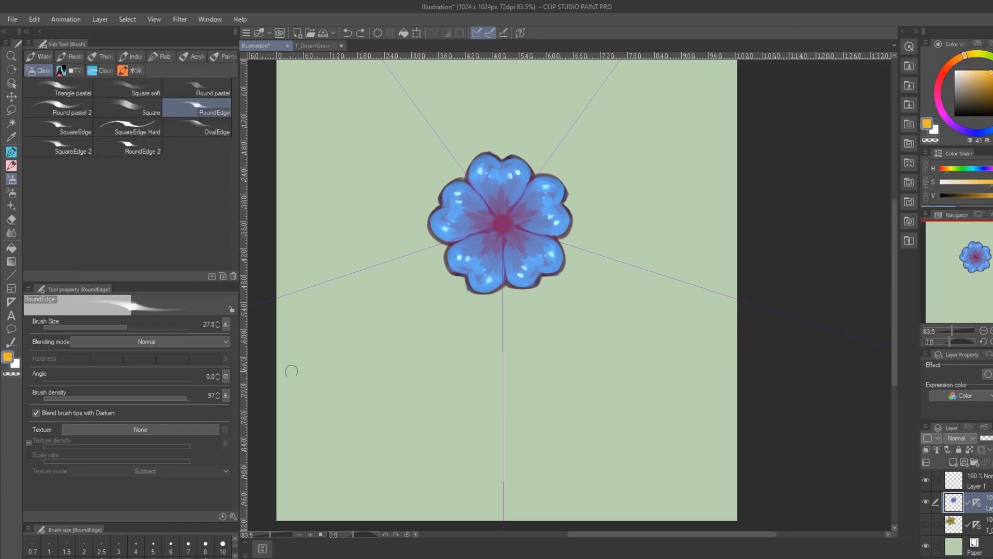
{"action": "left_click", "coordinate": [233, 516]}
{"action": "left_click", "coordinate": [778, 360]}
{"action": "left_click", "coordinate": [554, 212]}
{"action": "left_click", "coordinate": [920, 63]}
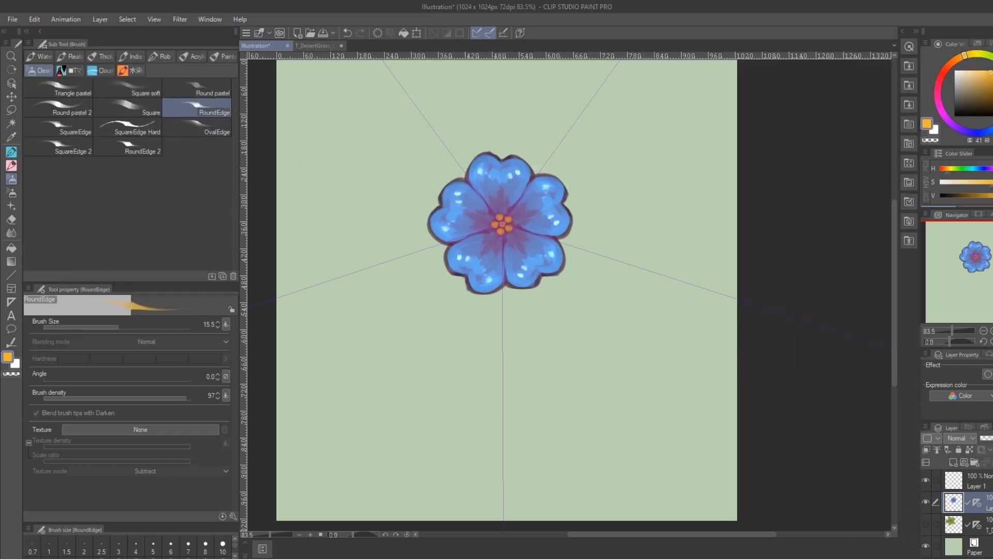
Enlarge the flower evenly about its centre and paint dark shading around the orange stamens
{"action": "left_click", "coordinate": [992, 113]}
{"action": "key", "text": "ctrl+t"}
{"action": "left_click_drag", "start_coordinate": [574, 149], "coordinate": [618, 107], "text": "alt"}
{"action": "key", "text": "Return"}
{"action": "left_click", "coordinate": [937, 95]}
{"action": "left_click_drag", "start_coordinate": [509, 210], "coordinate": [519, 221]}
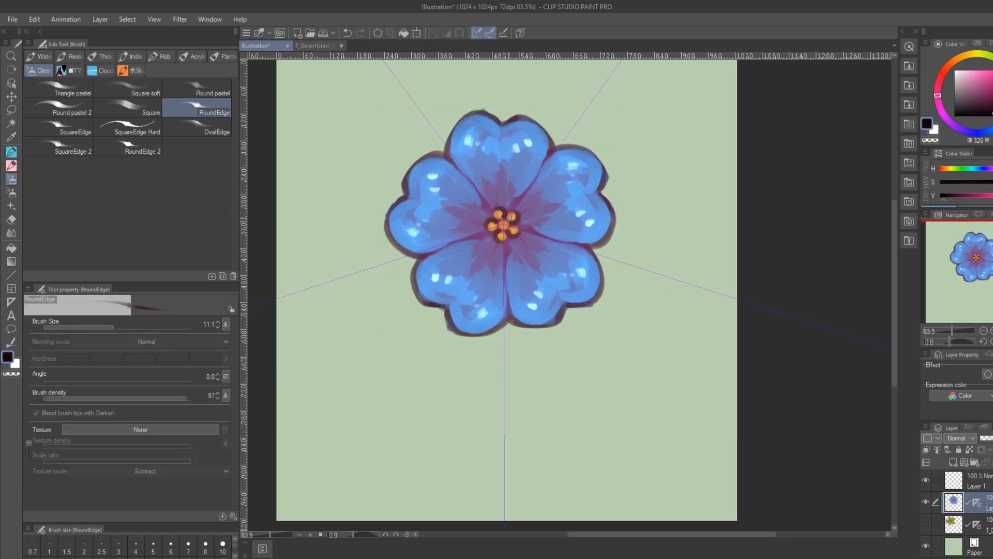
Refine the petal outlines and dividing lines with sampled blue and purple, trimming the outer edge with transparent colour
{"action": "left_click", "coordinate": [449, 159], "text": "alt"}
{"action": "left_click", "coordinate": [454, 143], "text": "alt"}
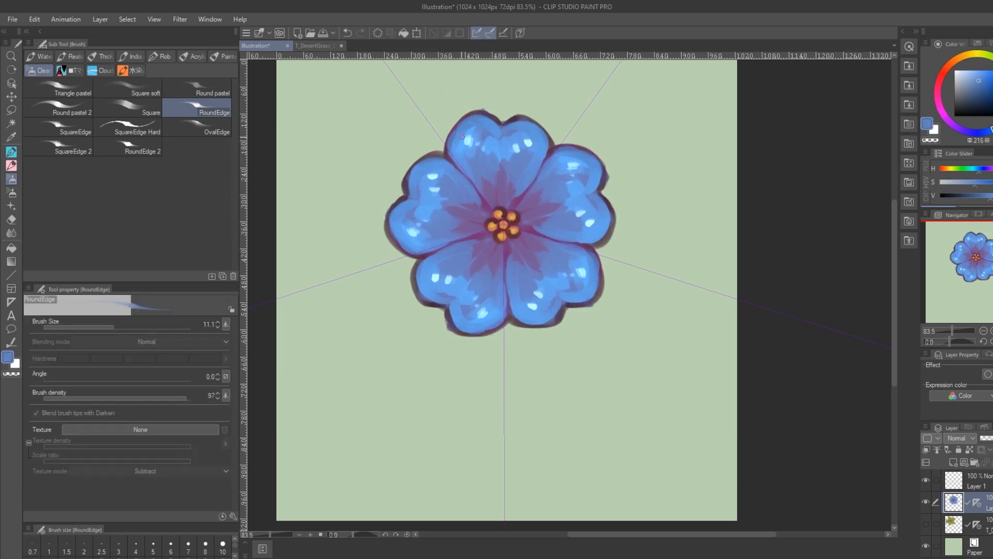
{"action": "left_click", "coordinate": [477, 109], "text": "alt"}
{"action": "left_click_drag", "start_coordinate": [540, 126], "coordinate": [549, 137]}
{"action": "left_click", "coordinate": [540, 135], "text": "alt"}
{"action": "left_click", "coordinate": [449, 155], "text": "alt"}
{"action": "left_click_drag", "start_coordinate": [451, 158], "coordinate": [481, 199]}
{"action": "left_click", "coordinate": [458, 150], "text": "alt"}
{"action": "key", "text": "c"}
{"action": "left_click_drag", "start_coordinate": [486, 107], "coordinate": [459, 117]}
{"action": "key", "text": "c"}
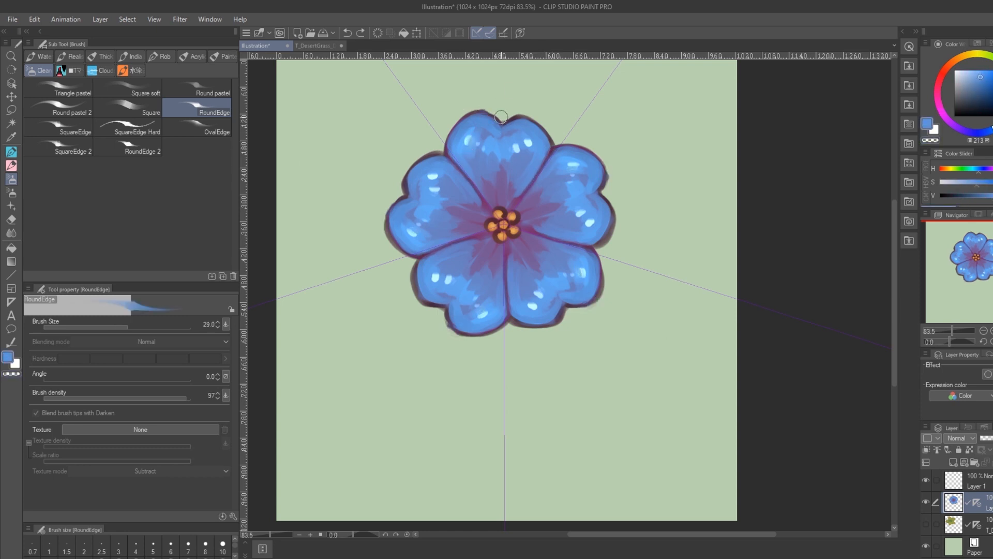
Blend the petal paint and rework the purple star around the centre with the Triangle pastel brush
{"action": "key", "text": "j"}
{"action": "key", "text": "b"}
{"action": "left_click", "coordinate": [58, 88]}
{"action": "left_click", "coordinate": [500, 187], "text": "alt"}
{"action": "mouse_move", "coordinate": [501, 173]}
{"action": "left_mouse_down"}
{"action": "mouse_move", "coordinate": [512, 194]}
{"action": "mouse_move", "coordinate": [487, 178]}
{"action": "mouse_move", "coordinate": [514, 199]}
{"action": "left_mouse_up"}
{"action": "left_click", "coordinate": [486, 171], "text": "alt"}
{"action": "left_click", "coordinate": [504, 186], "text": "alt"}
Paint over the notched petal tips with sampled blue to round them off
{"action": "left_click", "coordinate": [497, 142], "text": "alt"}
{"action": "left_click", "coordinate": [483, 122], "text": "alt"}
{"action": "mouse_move", "coordinate": [486, 120]}
{"action": "left_mouse_down"}
{"action": "mouse_move", "coordinate": [528, 133]}
{"action": "mouse_move", "coordinate": [484, 138]}
{"action": "left_mouse_up"}
{"action": "left_click", "coordinate": [529, 127], "text": "alt"}
{"action": "left_click", "coordinate": [531, 126], "text": "alt"}
{"action": "left_click", "coordinate": [494, 140], "text": "alt"}
Repaint the inner petal shading and rounded petal outlines with sampled colours
{"action": "left_click", "coordinate": [501, 182], "text": "alt"}
{"action": "left_click_drag", "start_coordinate": [502, 181], "coordinate": [495, 156]}
{"action": "left_click", "coordinate": [492, 167], "text": "alt"}
{"action": "middle_click_drag", "start_coordinate": [495, 157], "coordinate": [475, 200]}
{"action": "left_click", "coordinate": [463, 171], "text": "alt"}
{"action": "mouse_move", "coordinate": [463, 171]}
{"action": "left_mouse_down"}
{"action": "mouse_move", "coordinate": [486, 152]}
{"action": "mouse_move", "coordinate": [506, 150]}
{"action": "mouse_move", "coordinate": [464, 172]}
{"action": "mouse_move", "coordinate": [442, 168]}
{"action": "mouse_move", "coordinate": [512, 150]}
{"action": "left_mouse_up"}
{"action": "left_click", "coordinate": [428, 182], "text": "alt"}
{"action": "mouse_move", "coordinate": [512, 151]}
{"action": "left_mouse_down"}
{"action": "mouse_move", "coordinate": [511, 164]}
{"action": "mouse_move", "coordinate": [512, 150]}
{"action": "left_mouse_up"}
{"action": "left_click", "coordinate": [513, 167], "text": "alt"}
{"action": "left_click", "coordinate": [378, 228], "text": "alt"}
{"action": "key", "text": "ctrl+z"}
{"action": "key", "text": "c"}
{"action": "mouse_move", "coordinate": [515, 152]}
{"action": "left_mouse_down"}
{"action": "mouse_move", "coordinate": [508, 156]}
{"action": "mouse_move", "coordinate": [532, 176]}
{"action": "left_mouse_up"}
{"action": "key", "text": "ctrl+z"}
{"action": "key", "text": "ctrl+z"}
{"action": "key", "text": "ctrl+z"}
{"action": "mouse_move", "coordinate": [514, 145]}
{"action": "left_mouse_down"}
{"action": "mouse_move", "coordinate": [440, 158]}
{"action": "mouse_move", "coordinate": [496, 156]}
{"action": "mouse_move", "coordinate": [483, 150]}
{"action": "mouse_move", "coordinate": [527, 171]}
{"action": "left_mouse_up"}
{"action": "left_click", "coordinate": [520, 168], "text": "alt"}
{"action": "key", "text": "ctrl+z"}
Clean up the rounded outer edges of the petals and smooth their blue shading
{"action": "left_click_drag", "start_coordinate": [433, 172], "coordinate": [476, 151]}
{"action": "left_click_drag", "start_coordinate": [372, 243], "coordinate": [368, 287]}
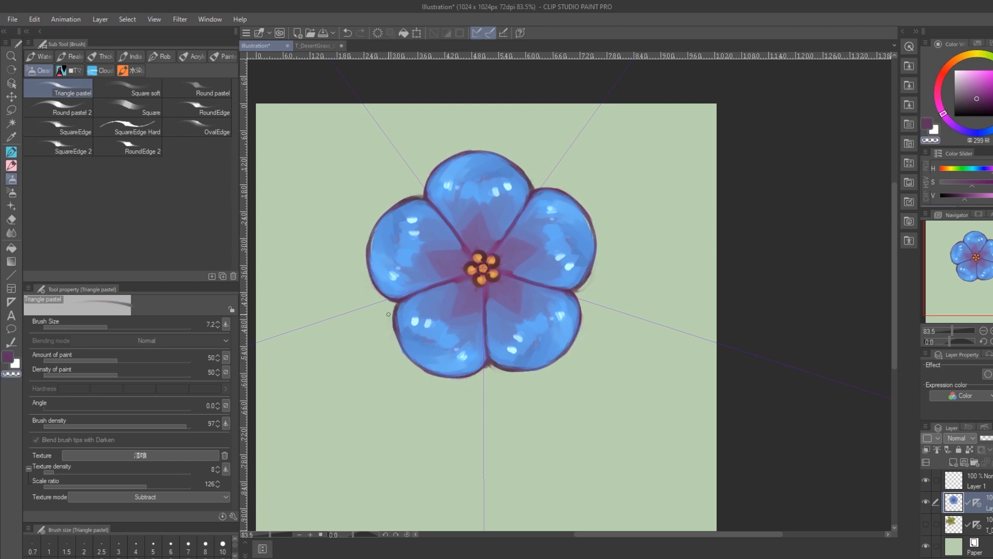
{"action": "left_click", "coordinate": [378, 237], "text": "alt"}
{"action": "key", "text": "j"}
{"action": "left_click_drag", "start_coordinate": [481, 213], "coordinate": [477, 230]}
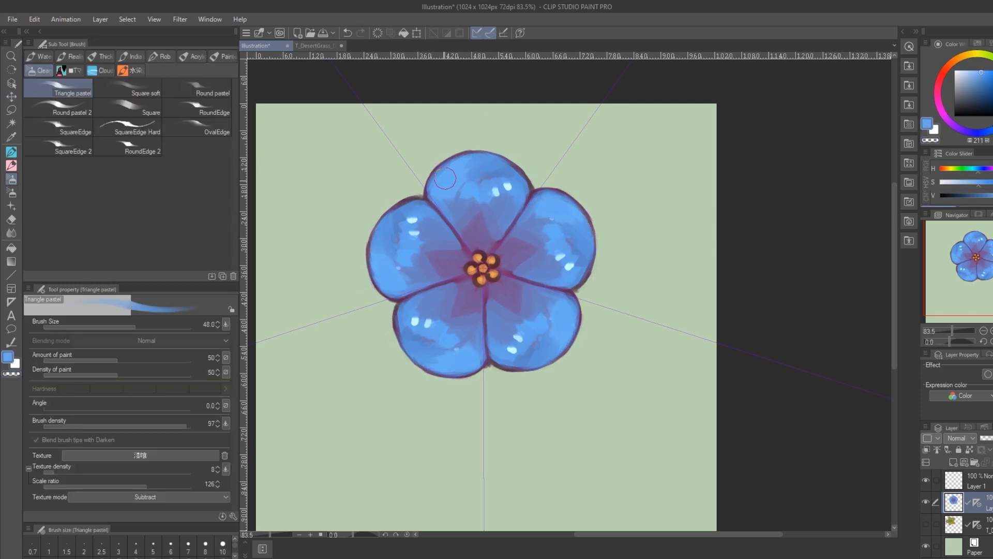
{"action": "left_click_drag", "start_coordinate": [481, 202], "coordinate": [501, 190]}
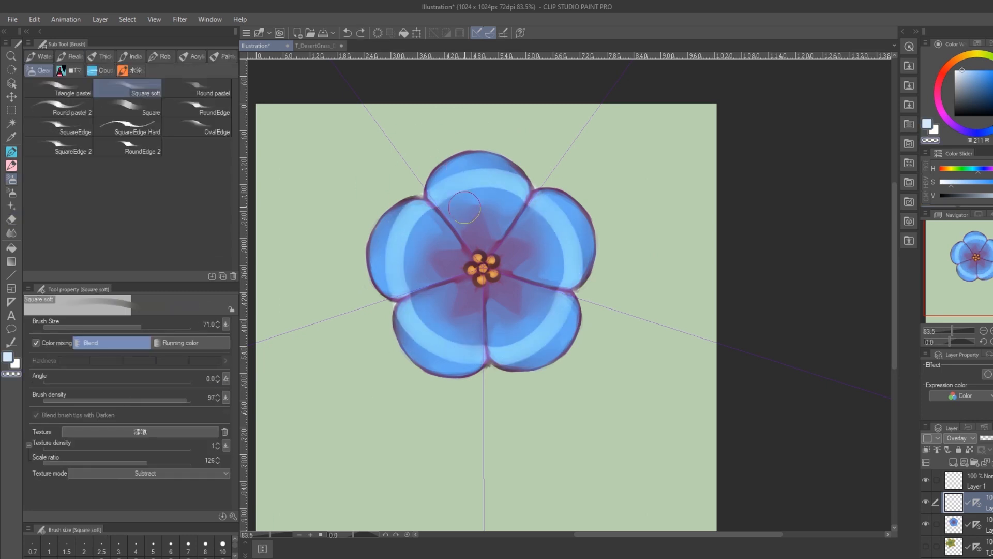
Shape the light band across the petals on the Overlay layer with the eraser
{"action": "mouse_move", "coordinate": [427, 187]}
{"action": "left_mouse_down"}
{"action": "mouse_move", "coordinate": [438, 208]}
{"action": "mouse_move", "coordinate": [486, 168]}
{"action": "left_mouse_up"}
{"action": "key", "text": "ctrl+z"}
{"action": "left_click", "coordinate": [58, 88]}
{"action": "key", "text": "e"}
{"action": "left_click_drag", "start_coordinate": [437, 191], "coordinate": [531, 170]}
{"action": "key", "text": "b"}
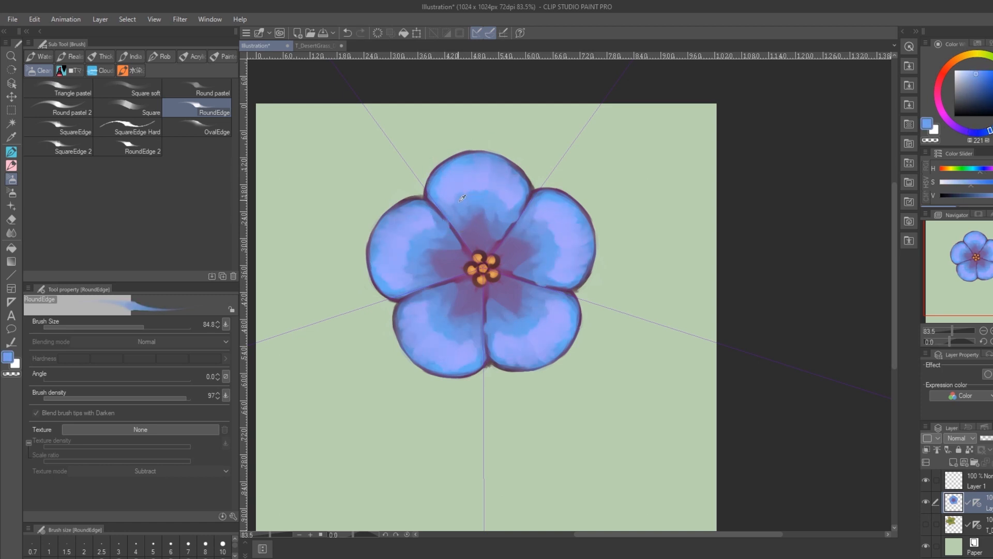
Paint lavender and blue streaks radiating across the petals with the RoundEdge brush
{"action": "left_click", "coordinate": [460, 201], "text": "alt"}
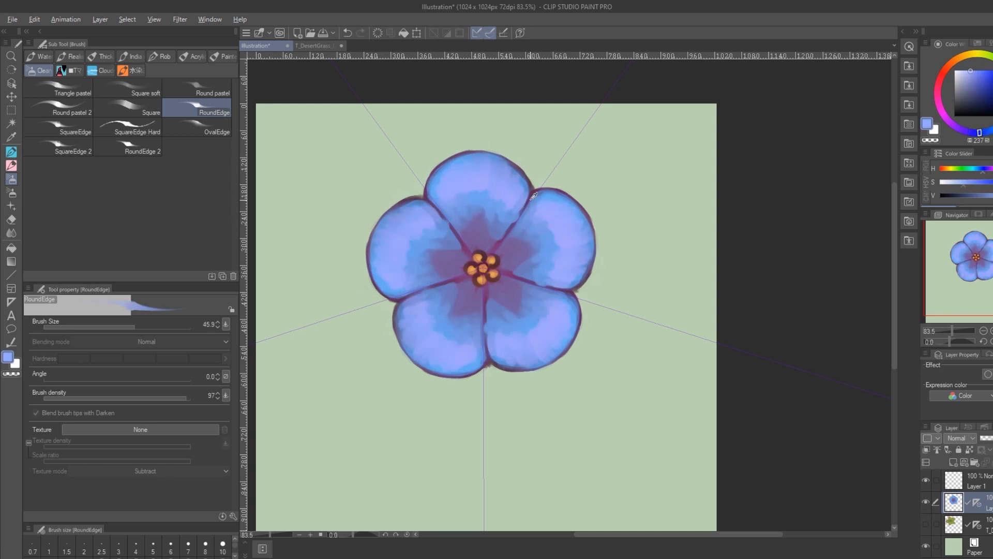
{"action": "left_click", "coordinate": [463, 192], "text": "alt"}
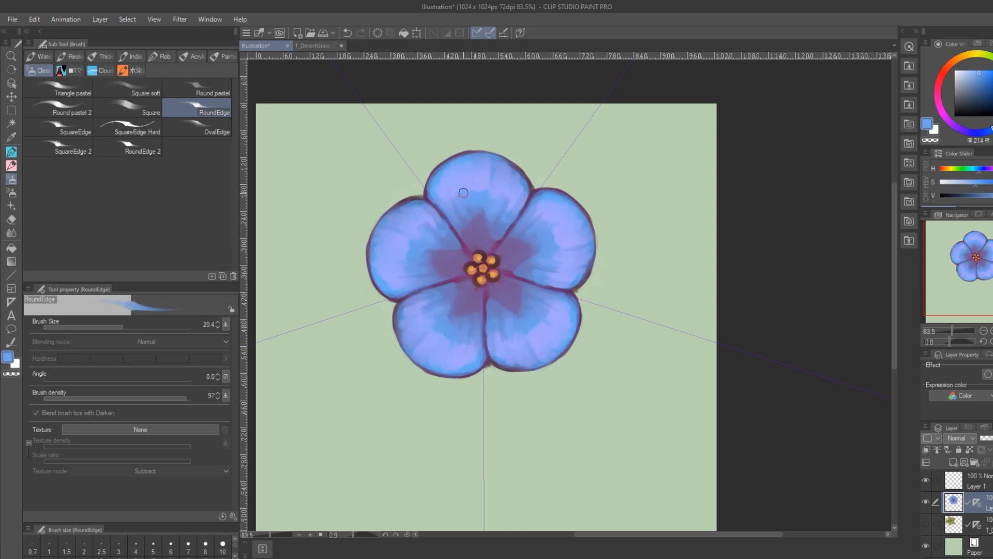
{"action": "left_click", "coordinate": [507, 184], "text": "alt"}
{"action": "left_click", "coordinate": [511, 179], "text": "alt"}
{"action": "left_click", "coordinate": [962, 70]}
{"action": "left_click", "coordinate": [503, 206], "text": "alt"}
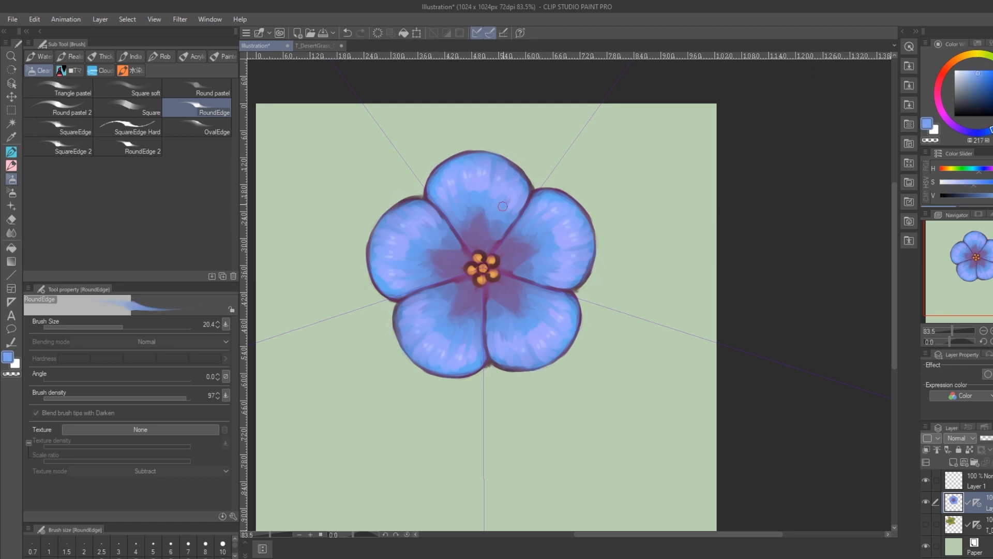
Try a broader blue stroke from the petal's side toward the centre with a larger brush
{"action": "key", "text": "bracketright"}
{"action": "left_click_drag", "start_coordinate": [436, 199], "coordinate": [476, 238]}
{"action": "key", "text": "ctrl+z"}
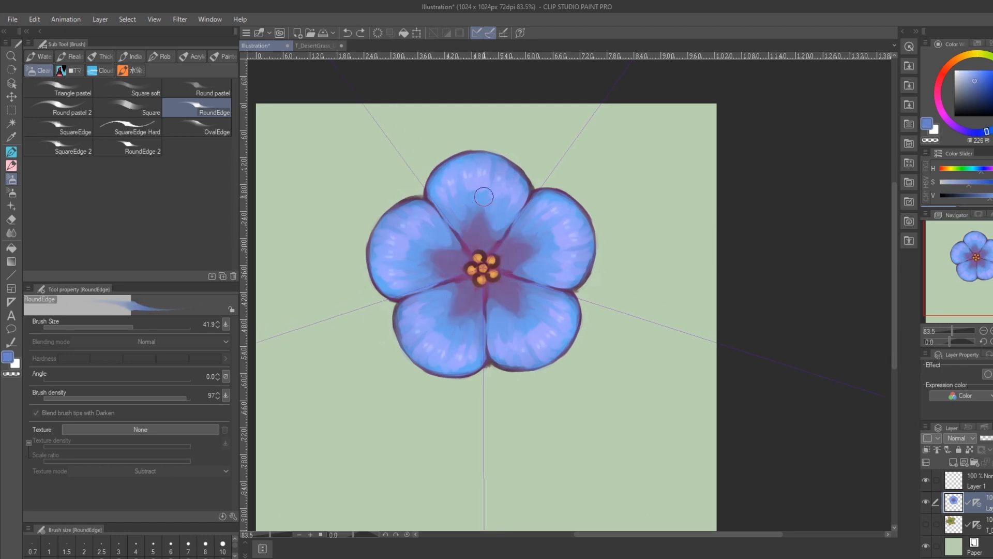
Repaint the dark centre of the petals with the Triangle pastel brush, rounding off its points with colours sampled from the petals
{"action": "left_click", "coordinate": [484, 199], "text": "alt"}
{"action": "key", "text": "ctrl+z"}
{"action": "left_click", "coordinate": [58, 88]}
{"action": "left_click", "coordinate": [482, 234], "text": "alt"}
{"action": "left_click_drag", "start_coordinate": [469, 232], "coordinate": [488, 231]}
{"action": "left_click", "coordinate": [483, 205], "text": "alt"}
{"action": "key", "text": "ctrl+z"}
Slightly adjust the hue of the blue flower with Hue/Saturation
{"action": "key", "text": "ctrl+u"}
{"action": "mouse_move", "coordinate": [728, 82]}
{"action": "left_mouse_down"}
{"action": "mouse_move", "coordinate": [806, 84]}
{"action": "mouse_move", "coordinate": [725, 84]}
{"action": "left_mouse_up"}
{"action": "left_click", "coordinate": [884, 81]}
Shift the blue flower's colour balance toward red, magenta and yellow, and move the flower to the lower-right area of the canvas
{"action": "key", "text": "ctrl+b"}
{"action": "left_click_drag", "start_coordinate": [754, 146], "coordinate": [726, 146]}
{"action": "left_click_drag", "start_coordinate": [754, 126], "coordinate": [734, 127]}
{"action": "left_click_drag", "start_coordinate": [754, 107], "coordinate": [798, 106]}
{"action": "key", "text": "Return"}
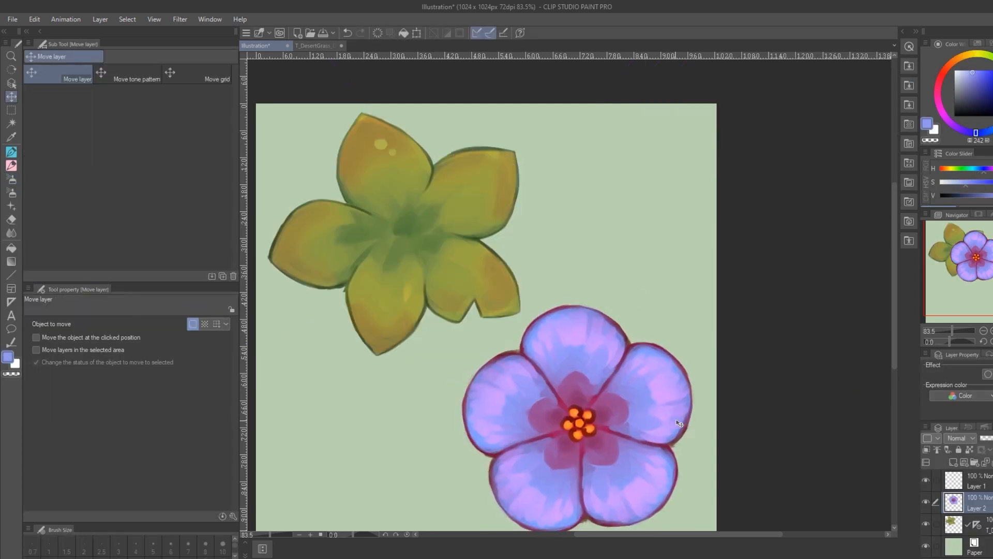
{"action": "scroll", "coordinate": [665, 248], "scroll_direction": "down", "scroll_amount": 2}
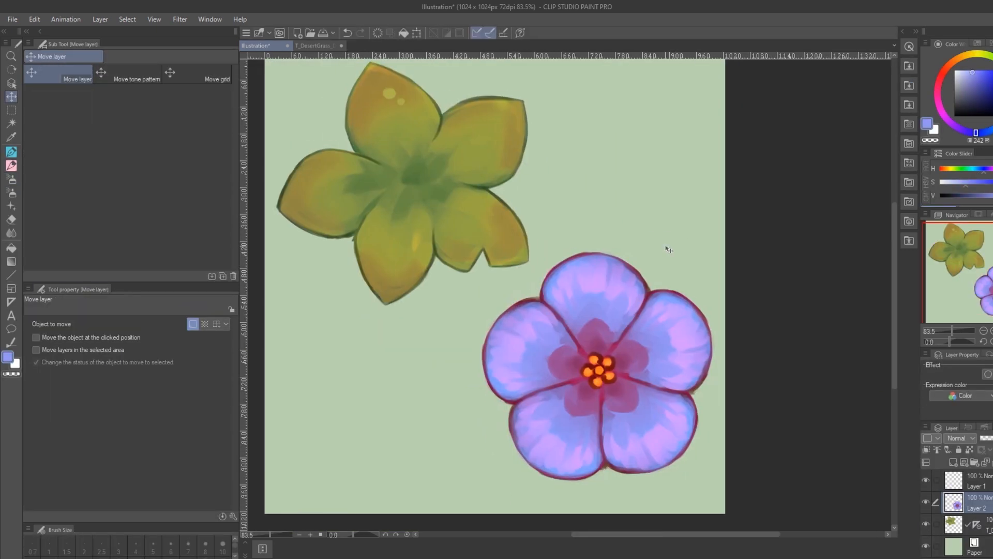
Touch up the flower's magenta lines with a small Triangle pastel brush and smudge the top petal's centre with Finger tip
{"action": "key", "text": "j"}
{"action": "key", "text": "b"}
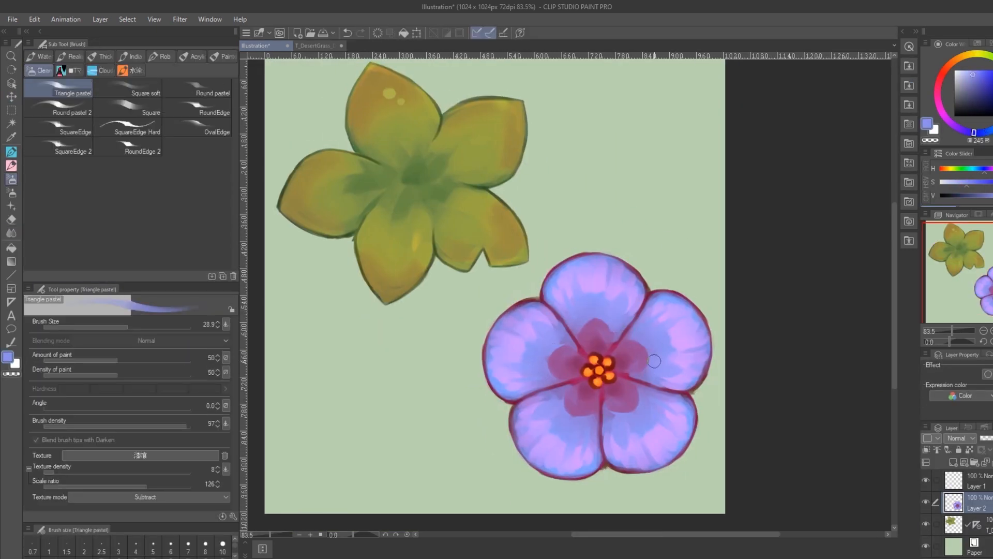
{"action": "left_click", "coordinate": [543, 398], "text": "alt"}
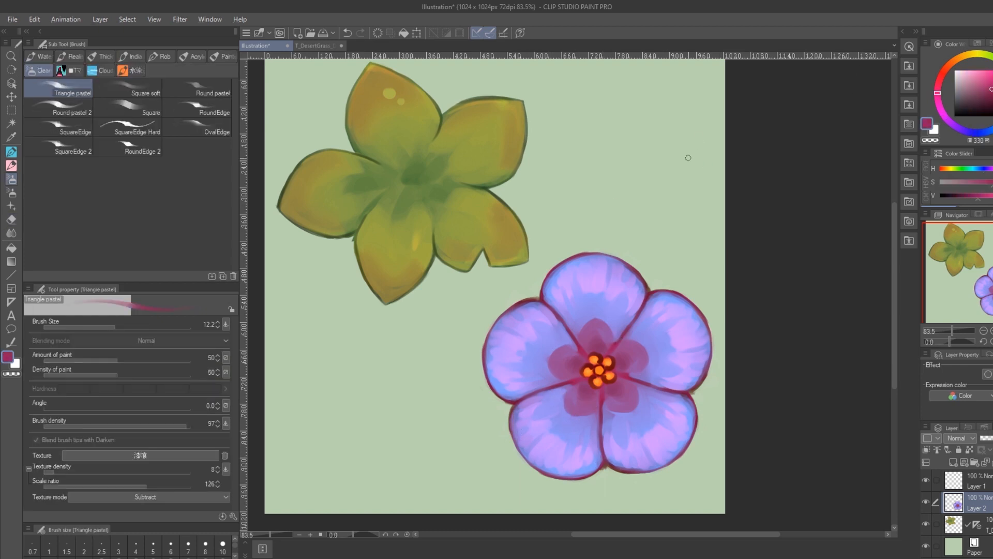
{"action": "key", "text": "j"}
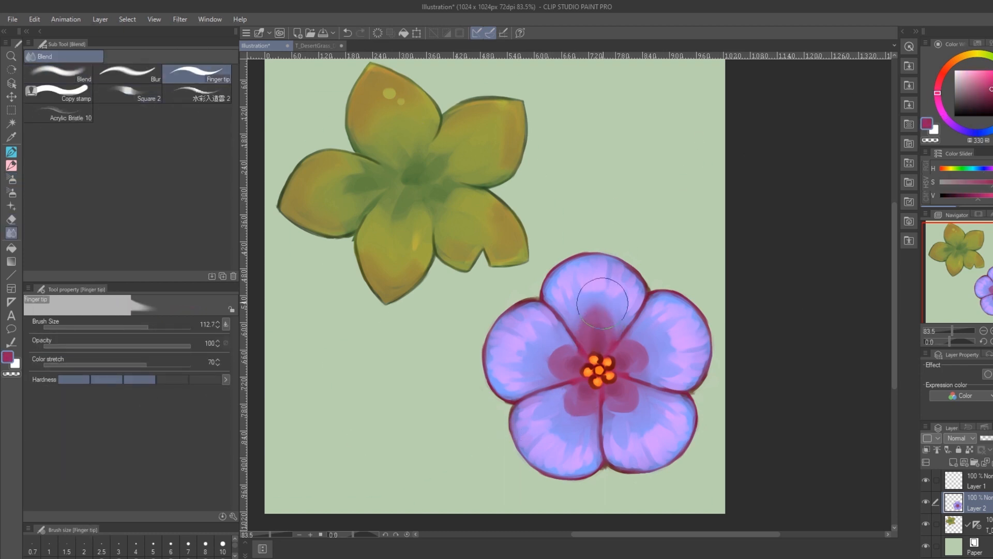
Try reshaping the edge of the magenta centre with OvalEdge strokes in colours sampled from the petals
{"action": "key", "text": "b"}
{"action": "left_click", "coordinate": [595, 321], "text": "alt"}
{"action": "left_click", "coordinate": [199, 127]}
{"action": "left_click", "coordinate": [585, 309], "text": "alt"}
{"action": "left_click_drag", "start_coordinate": [579, 315], "coordinate": [641, 364]}
{"action": "key", "text": "r"}
{"action": "mouse_move", "coordinate": [696, 204]}
{"action": "left_mouse_down"}
{"action": "mouse_move", "coordinate": [420, 353]}
{"action": "mouse_move", "coordinate": [426, 366]}
{"action": "left_mouse_up"}
{"action": "key", "text": "b"}
{"action": "key", "text": "r"}
{"action": "double_click", "coordinate": [580, 331]}
Try cutting blue RoundEdge strokes into the edge of the magenta centre, and undo the recent strokes
{"action": "key", "text": "b"}
{"action": "left_click", "coordinate": [198, 108]}
{"action": "left_click", "coordinate": [581, 307], "text": "alt"}
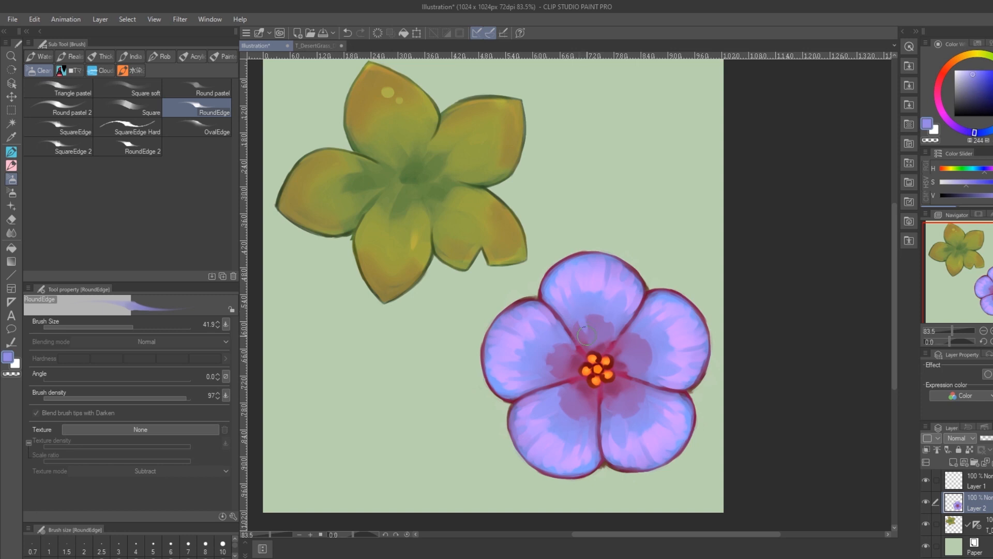
{"action": "key", "text": "ctrl+z"}
{"action": "key", "text": "ctrl+z"}
{"action": "key", "text": "ctrl+z"}
{"action": "key", "text": "ctrl+z"}
Paint rounded purple shapes around the centre on the petals with the RoundEdge brush in a sampled purple
{"action": "left_click", "coordinate": [606, 313], "text": "alt"}
{"action": "left_click_drag", "start_coordinate": [589, 317], "coordinate": [609, 319]}
{"action": "left_click_drag", "start_coordinate": [645, 342], "coordinate": [641, 360]}
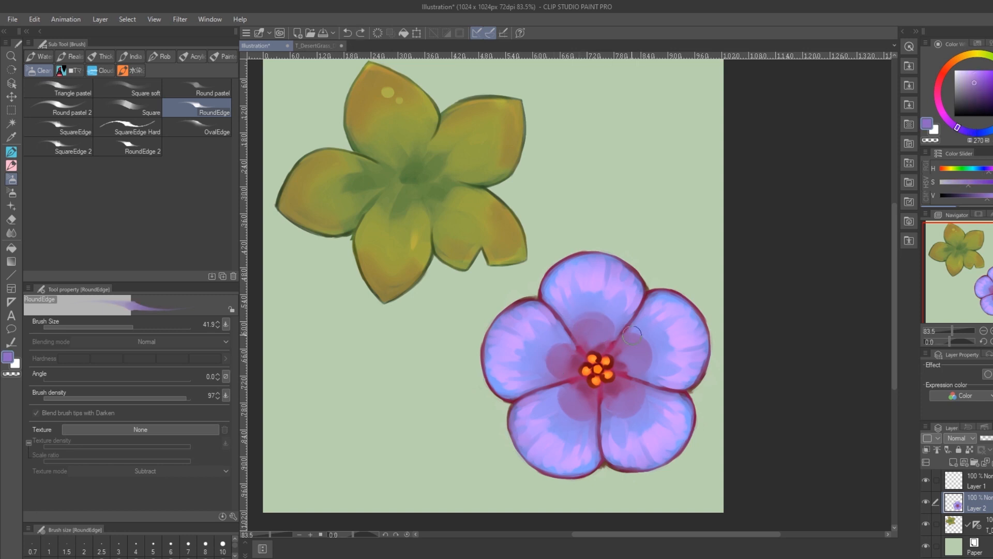
{"action": "left_click", "coordinate": [585, 308], "text": "alt"}
Expose the colour-mixing settings of the Triangle pastel 2 blending brush, set it to Running color and its brush density to 94
{"action": "key", "text": "j"}
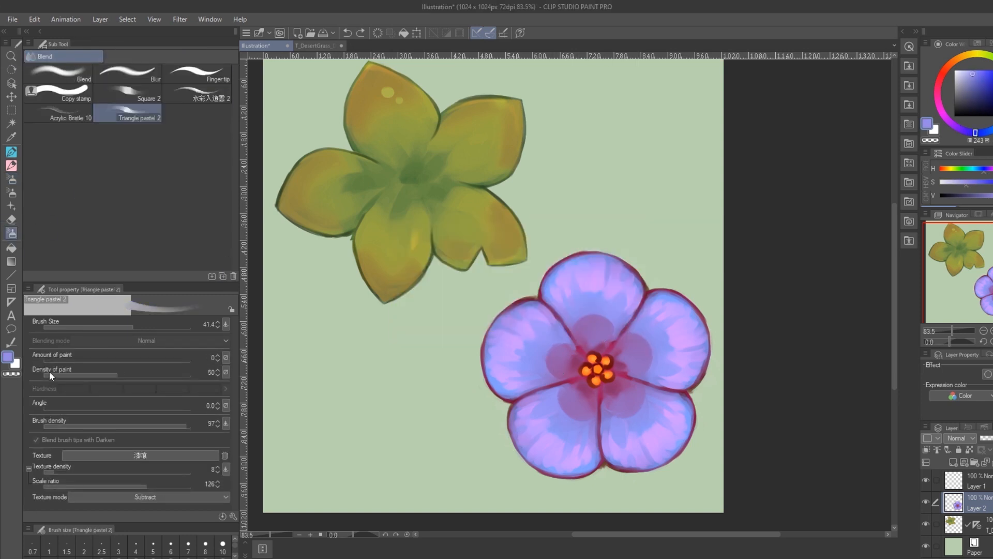
{"action": "left_click", "coordinate": [234, 516]}
{"action": "left_click", "coordinate": [794, 171]}
{"action": "left_click", "coordinate": [794, 231]}
{"action": "left_click", "coordinate": [794, 187]}
{"action": "left_click", "coordinate": [924, 64]}
{"action": "left_click", "coordinate": [190, 340]}
{"action": "left_click", "coordinate": [181, 431]}
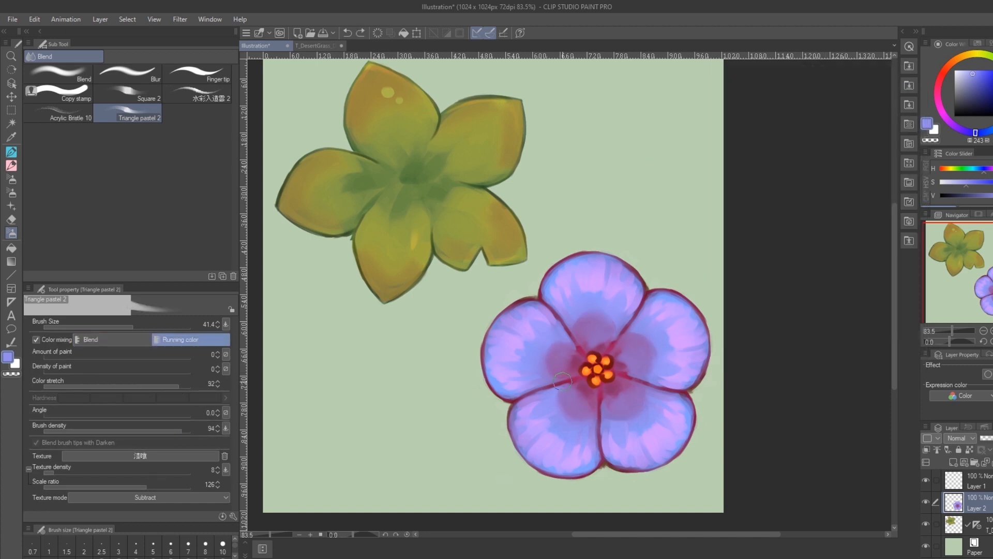
Repaint the purple edge of the centre with the RoundEdge 2 brush and add a new layer above the flower
{"action": "key", "text": "b"}
{"action": "left_click", "coordinate": [563, 361], "text": "alt"}
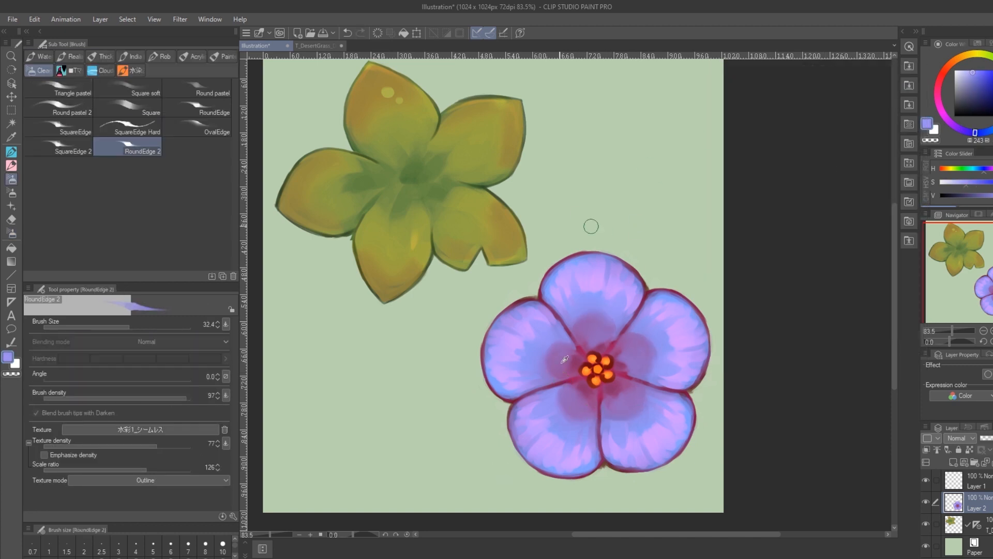
{"action": "left_click", "coordinate": [624, 369], "text": "alt"}
{"action": "left_click", "coordinate": [609, 315], "text": "alt"}
{"action": "left_click_drag", "start_coordinate": [581, 317], "coordinate": [608, 314]}
{"action": "left_click", "coordinate": [61, 89]}
{"action": "left_click", "coordinate": [594, 301], "text": "alt"}
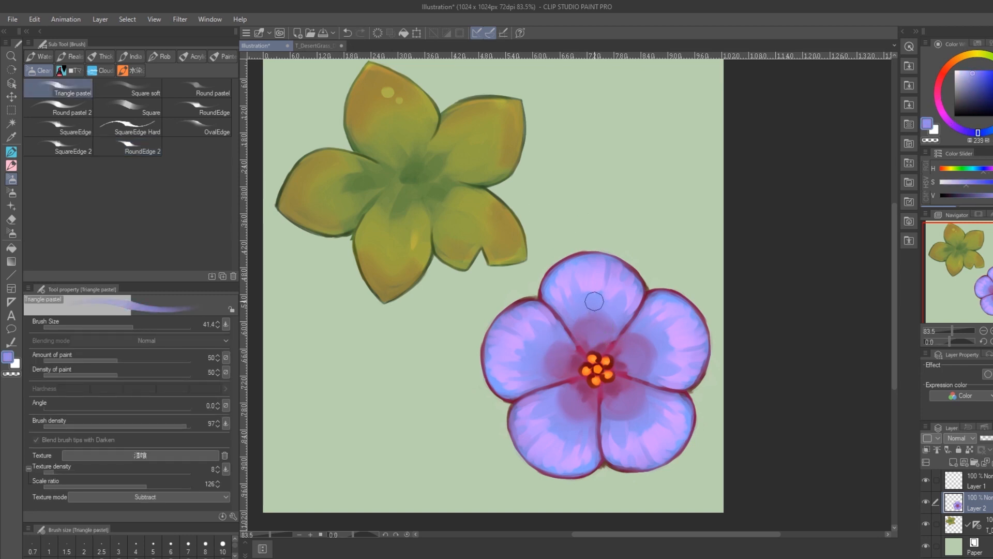
{"action": "key", "text": "ctrl+shift+n"}
Try breaking up the centre's edge with blue and purple Triangle pastel streaks on the new layer
{"action": "left_click", "coordinate": [615, 316], "text": "alt"}
{"action": "key", "text": "]"}
{"action": "middle_click_drag", "start_coordinate": [617, 311], "coordinate": [614, 259]}
{"action": "left_click_drag", "start_coordinate": [635, 316], "coordinate": [645, 297]}
{"action": "left_click", "coordinate": [650, 300], "text": "alt"}
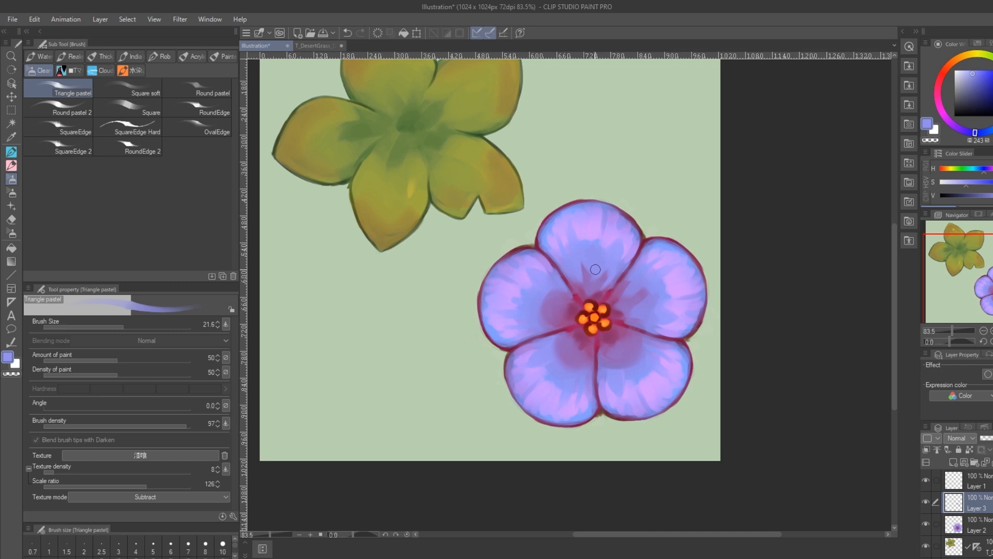
{"action": "left_click", "coordinate": [583, 289], "text": "alt"}
{"action": "left_click", "coordinate": [578, 246], "text": "alt"}
{"action": "mouse_move", "coordinate": [595, 262]}
{"action": "left_mouse_down"}
{"action": "mouse_move", "coordinate": [595, 290]}
{"action": "mouse_move", "coordinate": [609, 257]}
{"action": "mouse_move", "coordinate": [580, 284]}
{"action": "mouse_move", "coordinate": [593, 281]}
{"action": "left_mouse_up"}
Try alternating purple and blue RoundEdge strokes along the centre's edge, and clear the strokes from the new layer
{"action": "left_click", "coordinate": [216, 107]}
{"action": "left_click", "coordinate": [606, 279], "text": "alt"}
{"action": "left_click", "coordinate": [577, 242], "text": "alt"}
{"action": "left_click", "coordinate": [605, 283], "text": "alt"}
{"action": "left_click", "coordinate": [588, 265], "text": "alt"}
{"action": "left_click", "coordinate": [585, 283], "text": "alt"}
{"action": "left_click", "coordinate": [584, 269], "text": "alt"}
{"action": "key", "text": "Delete"}
{"action": "left_click", "coordinate": [608, 286], "text": "alt"}
{"action": "key", "text": "ctrl+z"}
{"action": "key", "text": "Delete"}
{"action": "left_click", "coordinate": [578, 250], "text": "alt"}
{"action": "key", "text": "ctrl+z"}
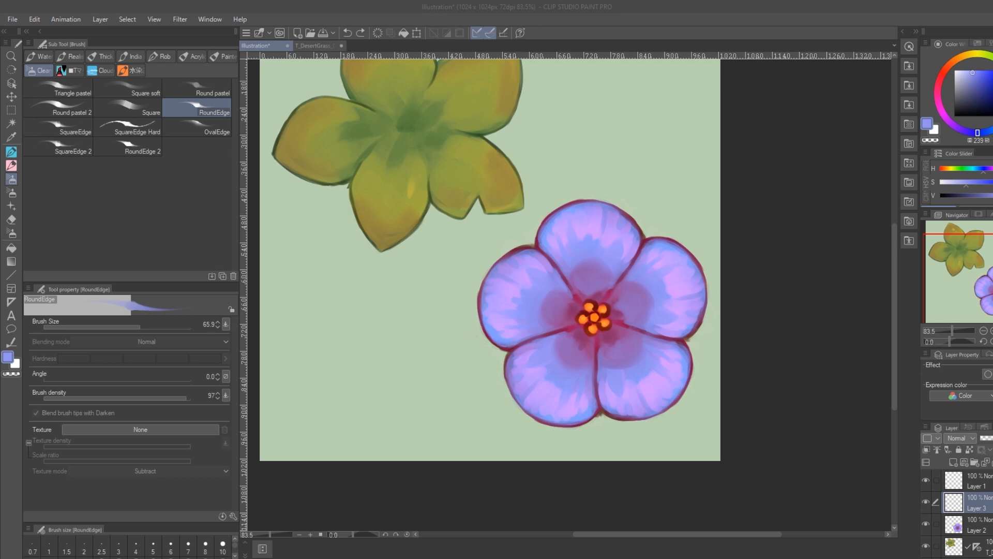
Paint a ragged purple edge around the centre with the RoundEdge brush and dot small lavender highlights on the petals
{"action": "left_click_drag", "start_coordinate": [732, 160], "coordinate": [739, 197], "text": "space"}
{"action": "left_click", "coordinate": [608, 307], "text": "alt"}
{"action": "left_click_drag", "start_coordinate": [607, 305], "coordinate": [619, 303]}
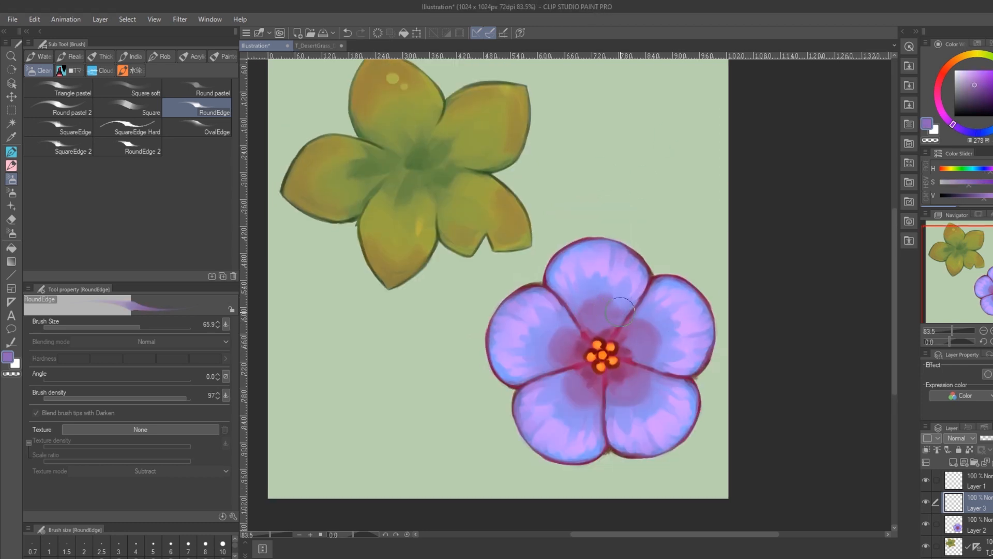
{"action": "left_click", "coordinate": [633, 351], "text": "alt"}
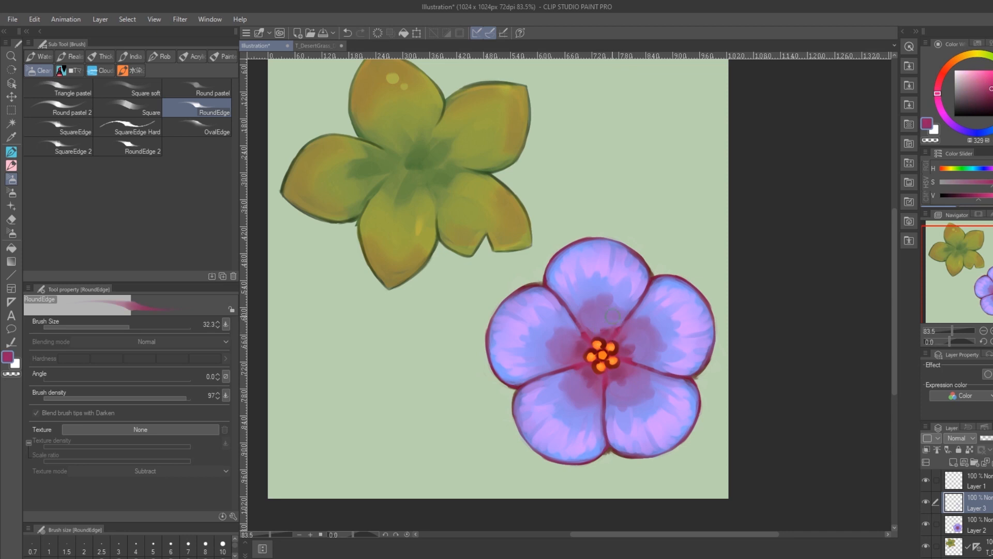
{"action": "left_click", "coordinate": [603, 265], "text": "alt"}
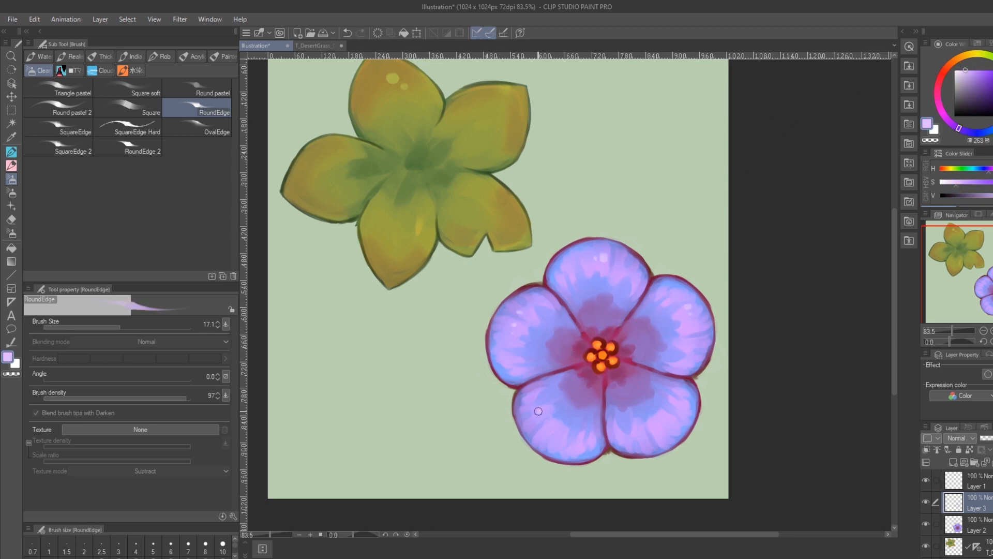
Merge the highlight layer into the flower layer and clean up the petal outline with RoundEdge in transparent colour
{"action": "key", "text": "ctrl+e"}
{"action": "key", "text": "c"}
{"action": "left_click_drag", "start_coordinate": [612, 439], "coordinate": [610, 324], "text": "space"}
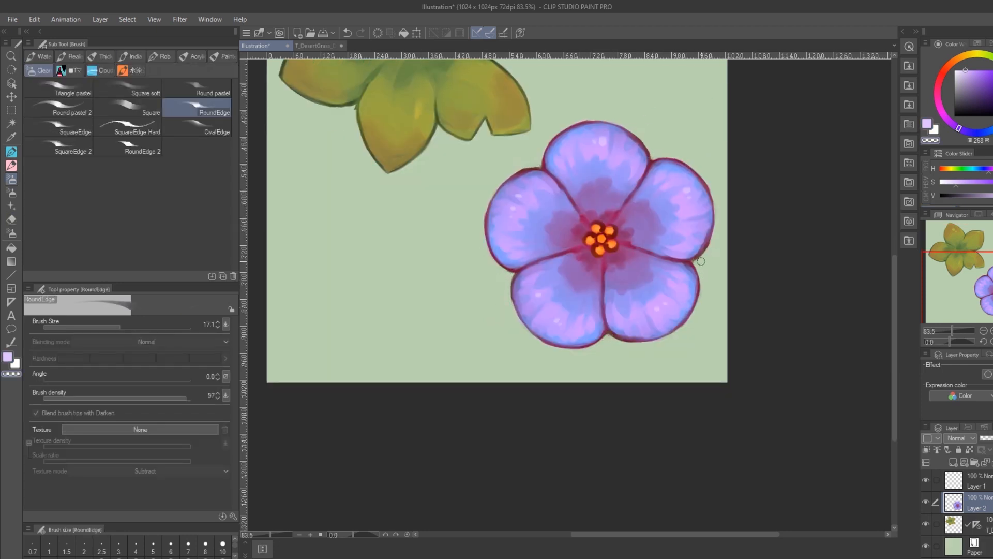
Save the artwork as Flower.psd and, in Photoshop, paint dark green and magenta bleed colour around the two flowers
{"action": "key", "text": "ctrl+shift+s"}
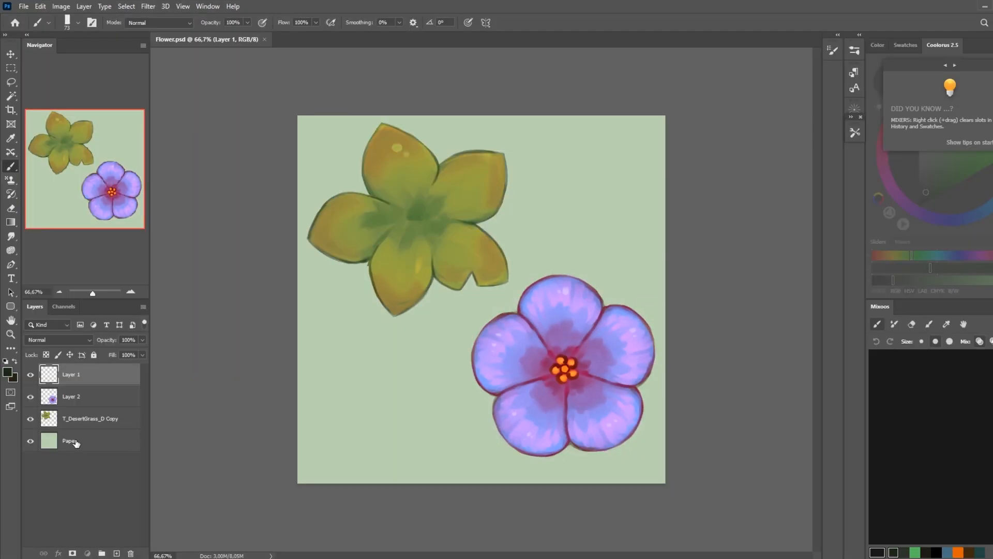
{"action": "right_click", "coordinate": [487, 230]}
{"action": "mouse_move", "coordinate": [362, 124]}
{"action": "left_mouse_down"}
{"action": "mouse_move", "coordinate": [321, 274]}
{"action": "mouse_move", "coordinate": [388, 141]}
{"action": "mouse_move", "coordinate": [510, 202]}
{"action": "left_mouse_up"}
{"action": "left_click", "coordinate": [496, 392], "text": "alt"}
{"action": "mouse_move", "coordinate": [478, 385]}
{"action": "left_mouse_down"}
{"action": "mouse_move", "coordinate": [502, 321]}
{"action": "mouse_move", "coordinate": [486, 414]}
{"action": "left_mouse_up"}
{"action": "left_click_drag", "start_coordinate": [621, 305], "coordinate": [577, 450]}
Create an alpha channel from the shapes of both flowers and save the texture as Flower.tga
{"action": "left_click", "coordinate": [90, 418]}
{"action": "left_click", "coordinate": [53, 400], "text": "ctrl"}
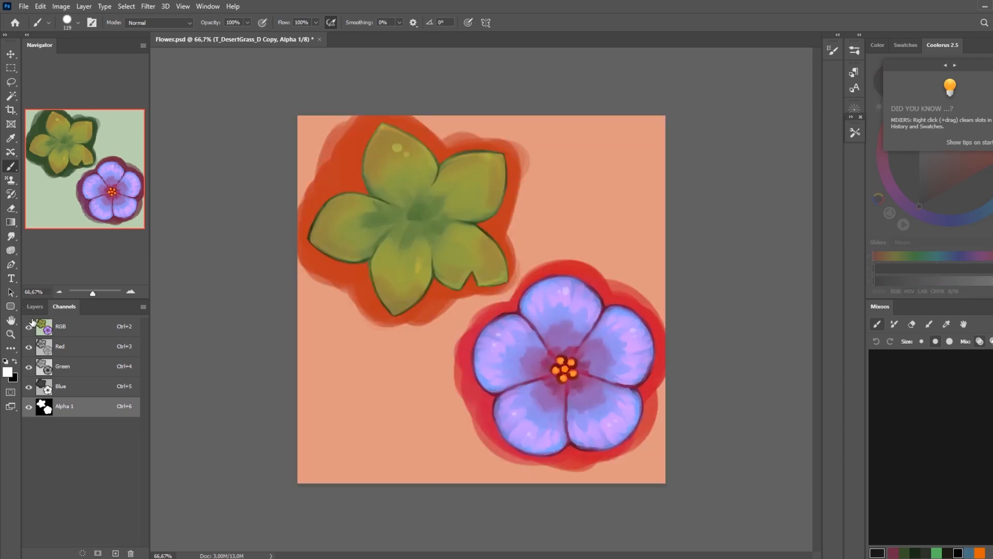
{"action": "key", "text": "ctrl+shift+s"}
{"action": "left_click", "coordinate": [645, 434]}
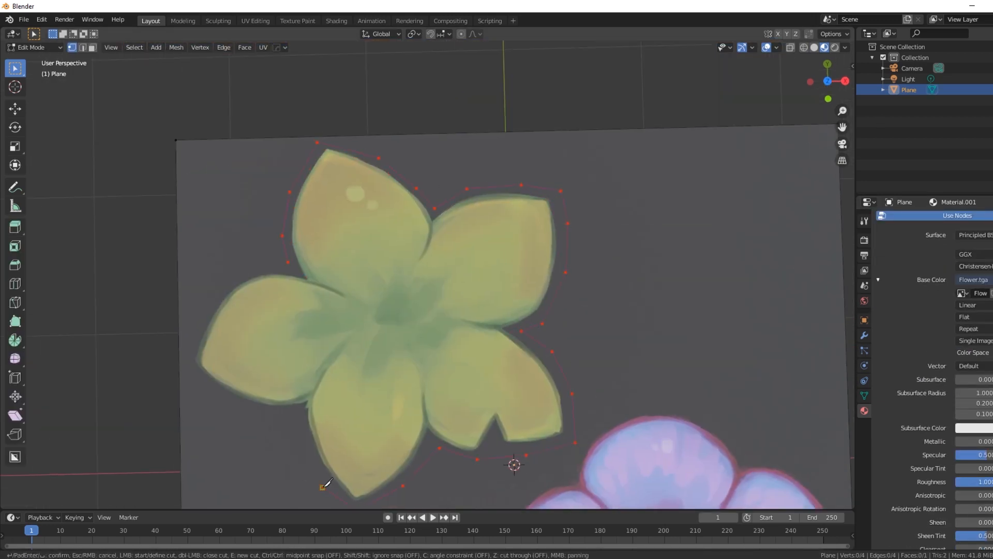
In Blender, cut around both flowers on the textured plane with the Knife and separate them into their own objects
{"action": "left_click", "coordinate": [202, 308]}
{"action": "key", "text": "Return"}
{"action": "scroll", "coordinate": [694, 261], "scroll_direction": "down", "scroll_amount": 3}
{"action": "scroll", "coordinate": [488, 266], "scroll_direction": "up", "scroll_amount": 1}
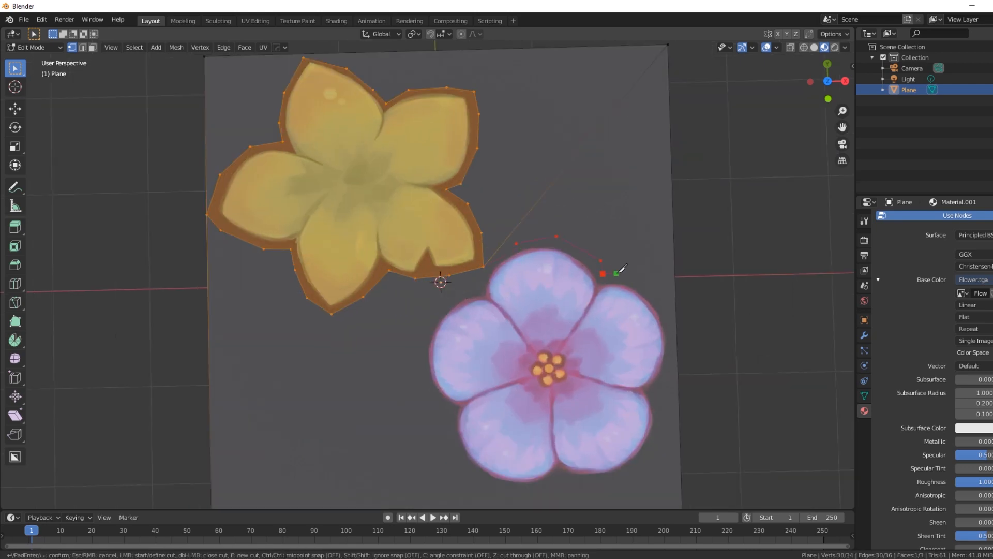
{"action": "key", "text": "p"}
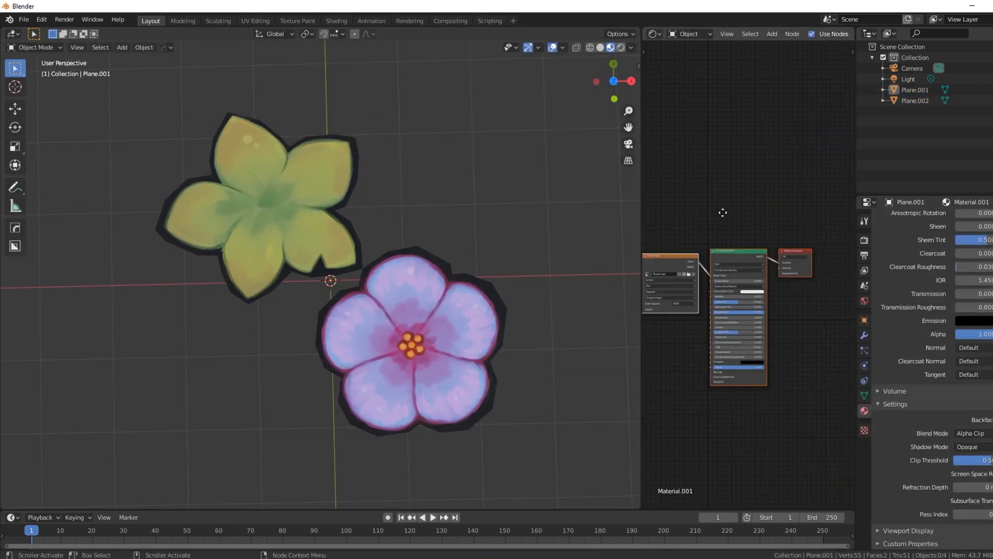
Cut edges across the green flower's petals with the Knife and reposition vertices along its outline
{"action": "key", "text": "Tab"}
{"action": "scroll", "coordinate": [529, 166], "scroll_direction": "up", "scroll_amount": 4}
{"action": "middle_click_drag", "start_coordinate": [528, 165], "coordinate": [402, 154]}
{"action": "scroll", "coordinate": [403, 154], "scroll_direction": "up", "scroll_amount": 3}
{"action": "left_click", "coordinate": [396, 206]}
{"action": "key", "text": "Return"}
{"action": "middle_click_drag", "start_coordinate": [396, 206], "coordinate": [349, 184]}
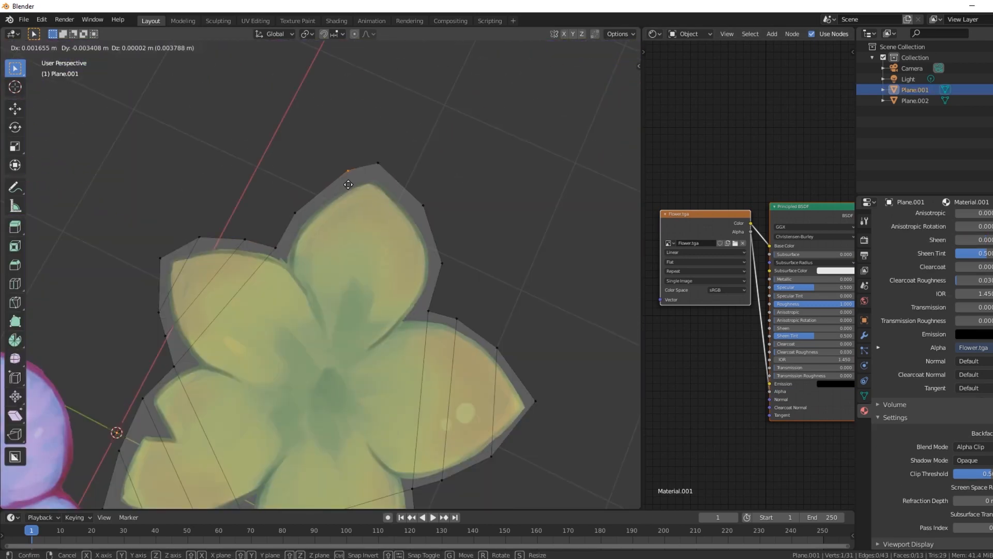
{"action": "left_click_drag", "start_coordinate": [431, 314], "coordinate": [431, 314]}
{"action": "middle_click_drag", "start_coordinate": [431, 314], "coordinate": [259, 258]}
{"action": "scroll", "coordinate": [207, 248], "scroll_direction": "down", "scroll_amount": 3}
{"action": "scroll", "coordinate": [169, 237], "scroll_direction": "up", "scroll_amount": 3}
{"action": "key", "text": "F3"}
{"action": "key", "text": "Return"}
{"action": "key", "text": "ctrl+z"}
{"action": "key", "text": "F3"}
{"action": "key", "text": "Escape"}
Divide the green flower's petals into a grid of faces meeting at the centre and reposition the inner vertices from the top view
{"action": "scroll", "coordinate": [152, 231], "scroll_direction": "up", "scroll_amount": 3}
{"action": "scroll", "coordinate": [390, 259], "scroll_direction": "up", "scroll_amount": 4}
{"action": "scroll", "coordinate": [390, 259], "scroll_direction": "down", "scroll_amount": 6}
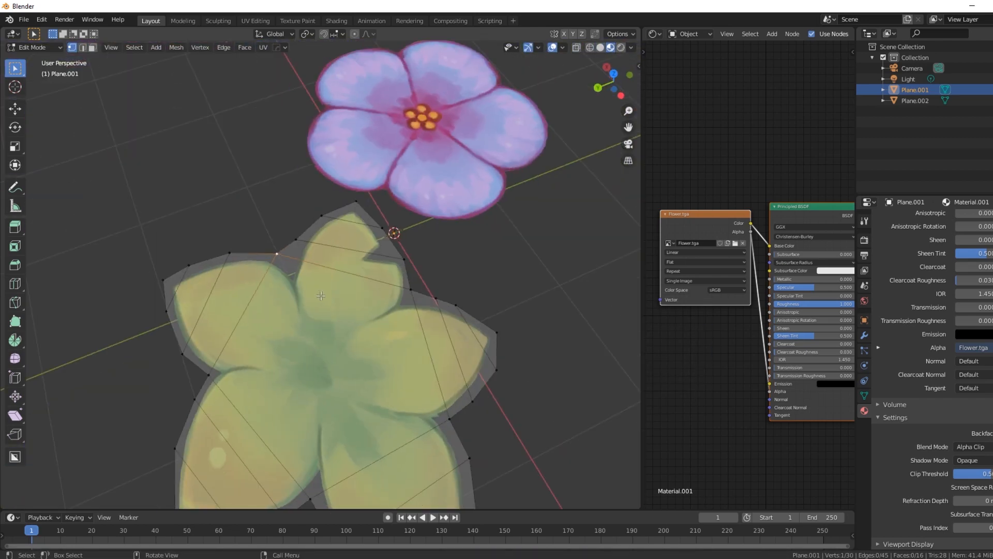
{"action": "key", "text": "g"}
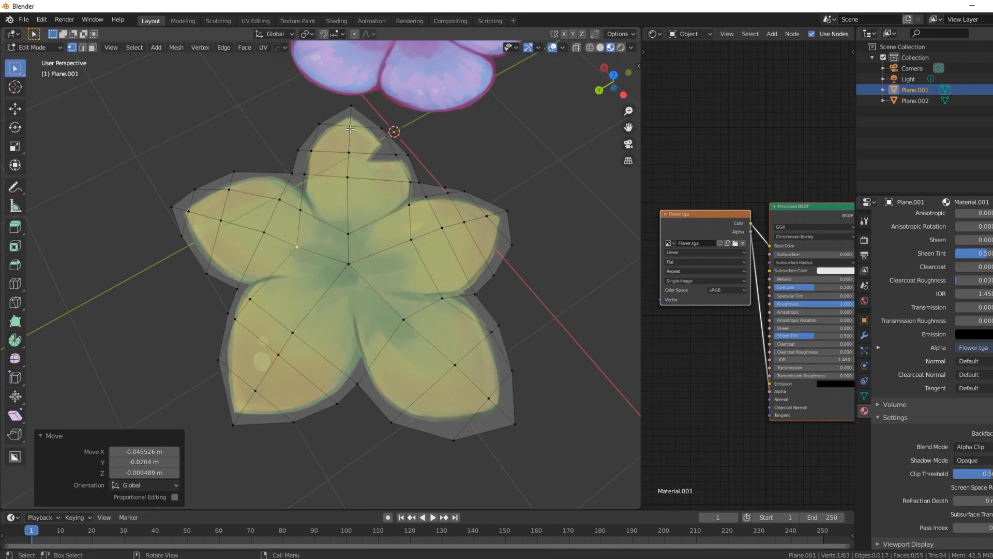
{"action": "key", "text": "KP_7"}
{"action": "key", "text": "g"}
{"action": "key", "text": "g"}
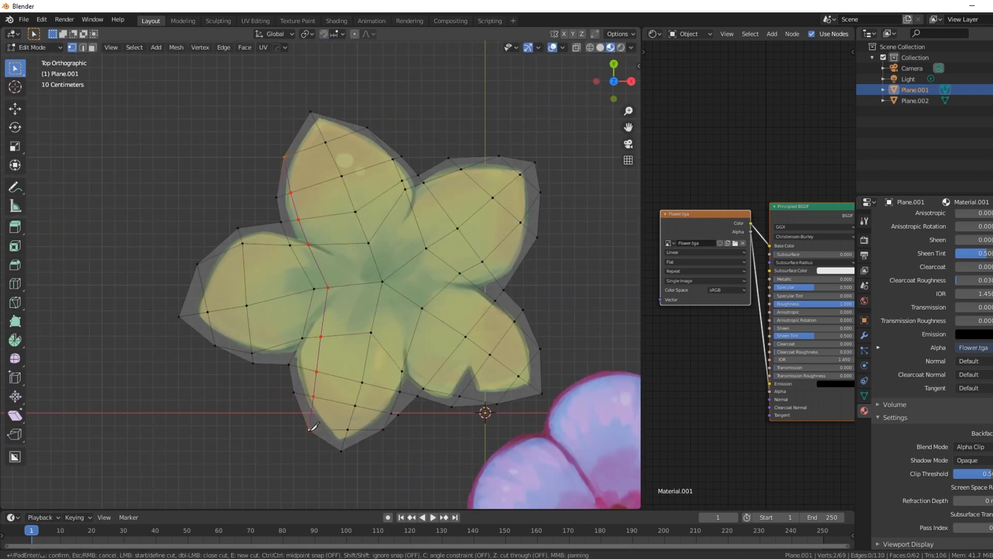
Cut another edge line across the green flower and shift its inner vertices vertically with proportional editing enabled
{"action": "left_click", "coordinate": [288, 297]}
{"action": "middle_click_drag", "start_coordinate": [288, 297], "coordinate": [333, 334]}
{"action": "key", "text": "o"}
{"action": "key", "text": "g"}
{"action": "key", "text": "z"}
{"action": "key", "text": "g"}
{"action": "key", "text": "z"}
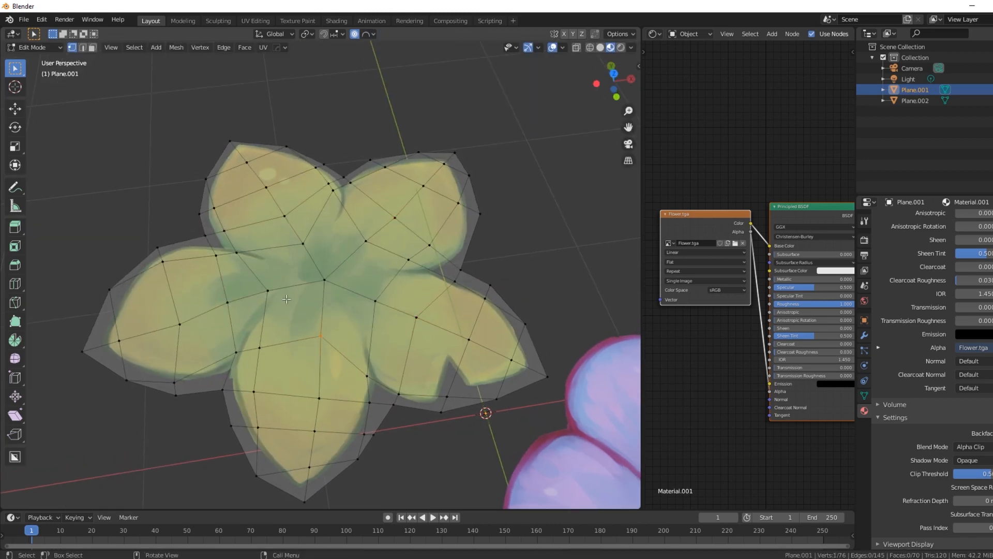
Bend the green flower's petals by moving selected petal vertices along Z with proportional editing
{"action": "left_click", "coordinate": [424, 290]}
{"action": "middle_click_drag", "start_coordinate": [424, 290], "coordinate": [410, 171]}
{"action": "left_click", "coordinate": [259, 193]}
{"action": "middle_click_drag", "start_coordinate": [552, 239], "coordinate": [324, 223]}
{"action": "key", "text": "g"}
{"action": "key", "text": "z"}
Shade all faces of the green flower smooth and open its mesh data settings
{"action": "key", "text": "3"}
{"action": "key", "text": "a"}
{"action": "right_click", "coordinate": [319, 193]}
{"action": "left_click", "coordinate": [310, 357]}
{"action": "left_click", "coordinate": [864, 396]}
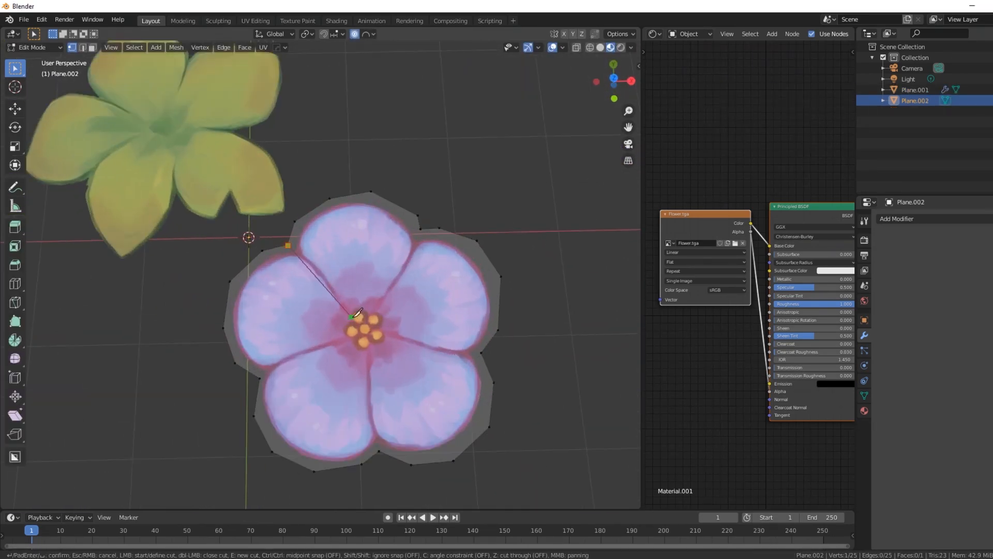
Cut the purple flower from the petal gaps to its centre with the Knife and connect outline vertices across the petals
{"action": "left_click", "coordinate": [364, 329]}
{"action": "left_click", "coordinate": [420, 228]}
{"action": "key", "text": "Return"}
{"action": "middle_click_drag", "start_coordinate": [360, 290], "coordinate": [377, 276]}
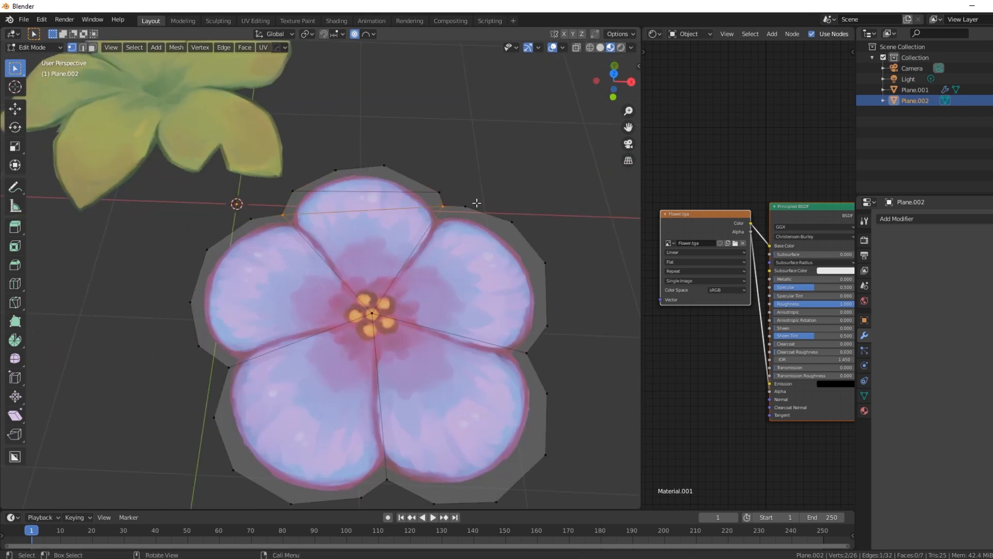
{"action": "left_click", "coordinate": [418, 475], "text": "shift"}
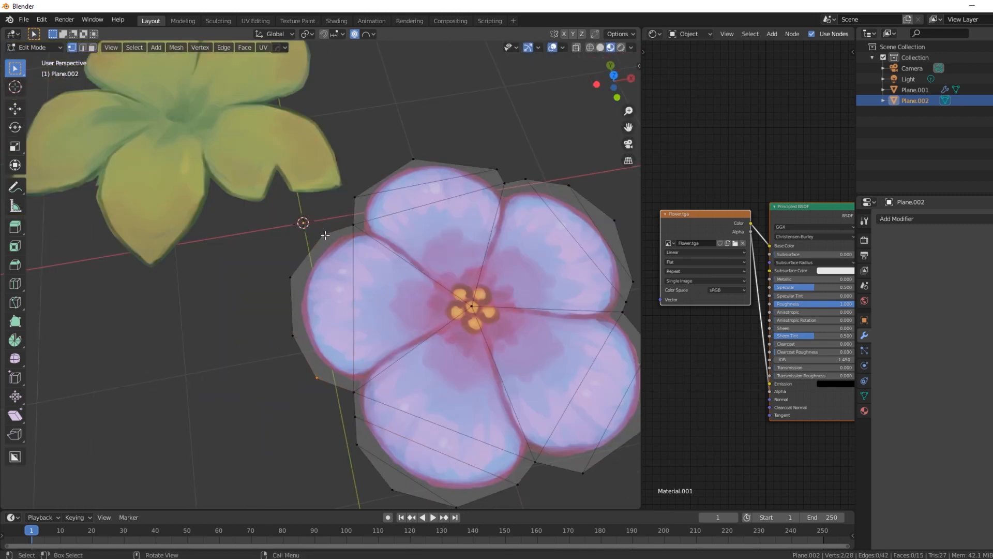
Merge the purple flower's overlapping vertices and adjust its outline vertices to follow the petals
{"action": "key", "text": "g"}
{"action": "left_click", "coordinate": [297, 299]}
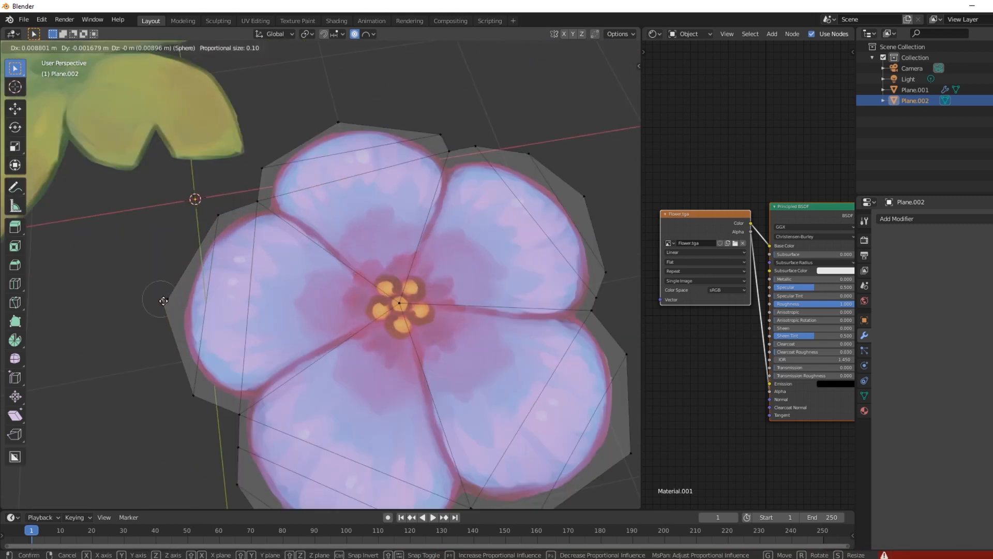
{"action": "key", "text": "a"}
{"action": "key", "text": "alt+m"}
{"action": "left_click", "coordinate": [103, 350]}
{"action": "key", "text": "alt+a"}
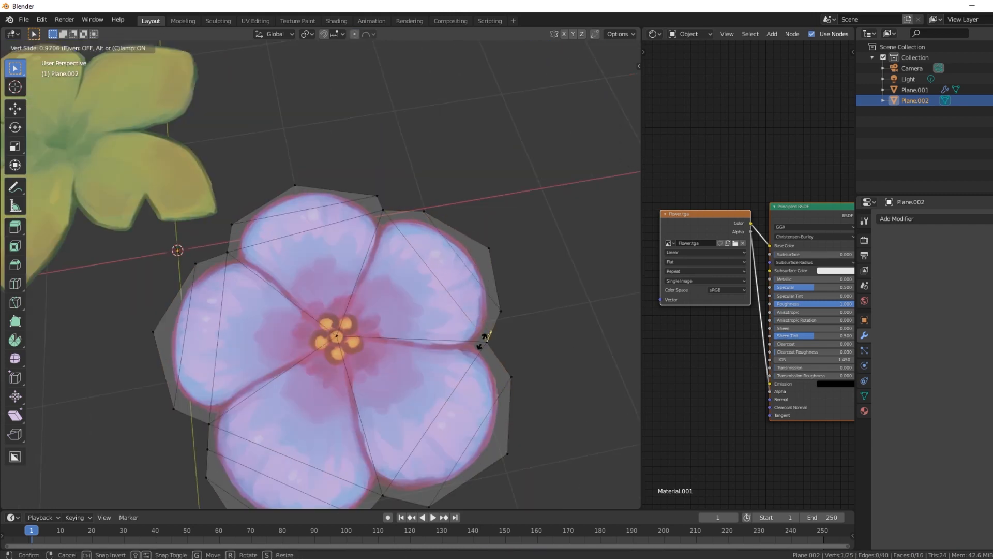
{"action": "left_click", "coordinate": [487, 335]}
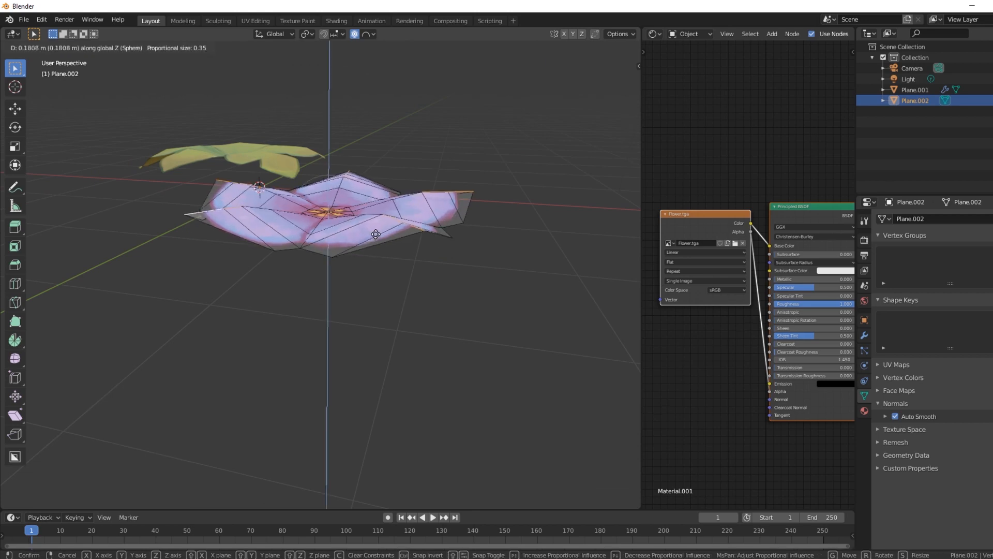
Raise the purple flower's petal ends about 0.18 m with proportional editing and assemble the flower on top of the green one
{"action": "left_click", "coordinate": [428, 234]}
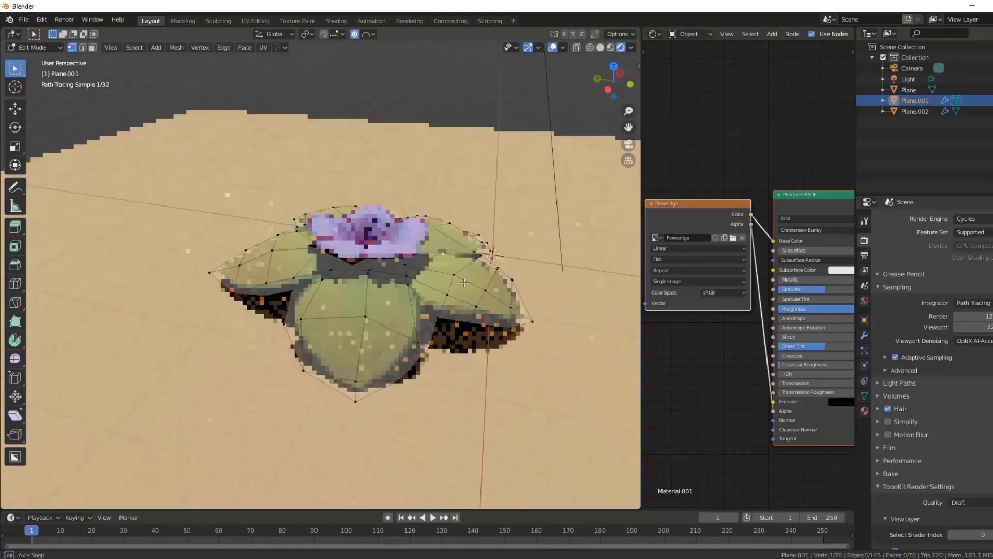
{"action": "middle_click_drag", "start_coordinate": [311, 300], "coordinate": [277, 284]}
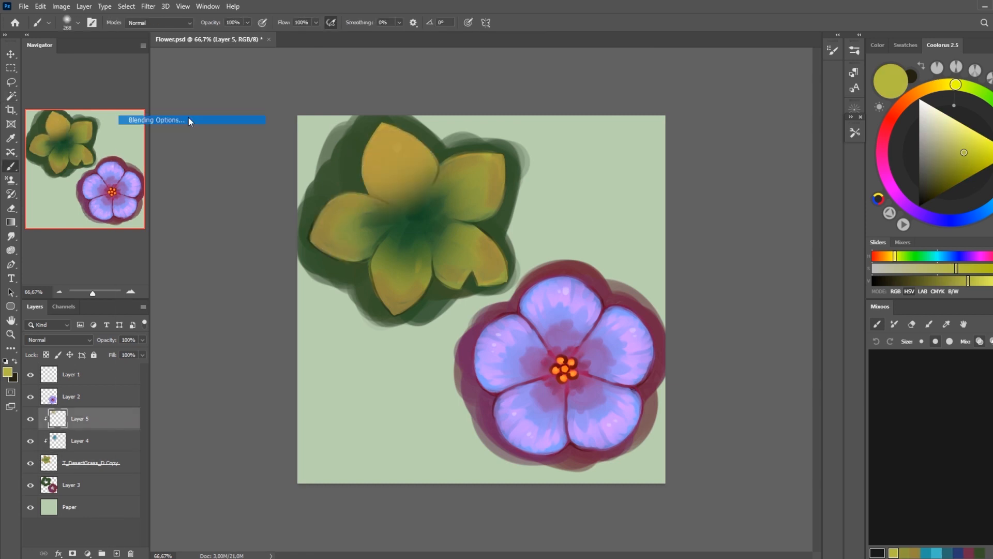
Adjust Layer 5's Blend If range and paint soft cream highlights across the green flower's petals on a new clipped layer
{"action": "left_click", "coordinate": [965, 62]}
{"action": "right_click", "coordinate": [107, 420]}
{"action": "left_click", "coordinate": [150, 120]}
{"action": "left_click_drag", "start_coordinate": [810, 250], "coordinate": [833, 253]}
{"action": "left_click", "coordinate": [982, 58]}
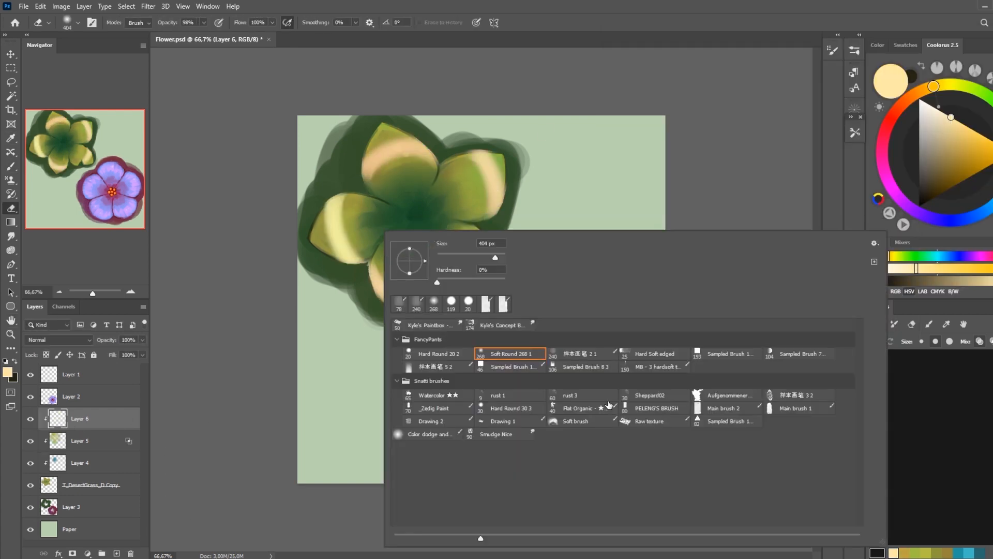
{"action": "key", "text": "e"}
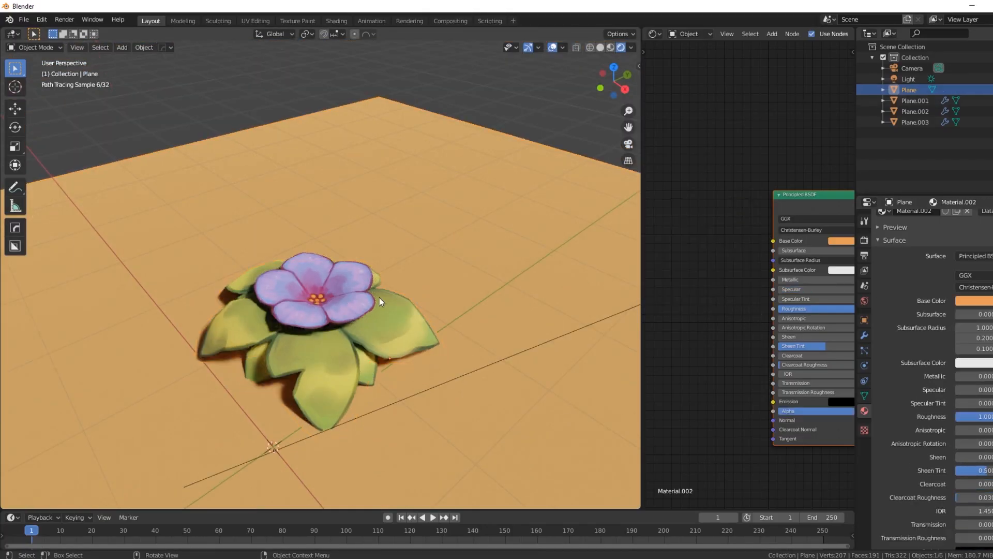
Switch to Blender and scale the green leaf layer under the purple flower along the Z axis
{"action": "middle_click_drag", "start_coordinate": [379, 297], "coordinate": [342, 404]}
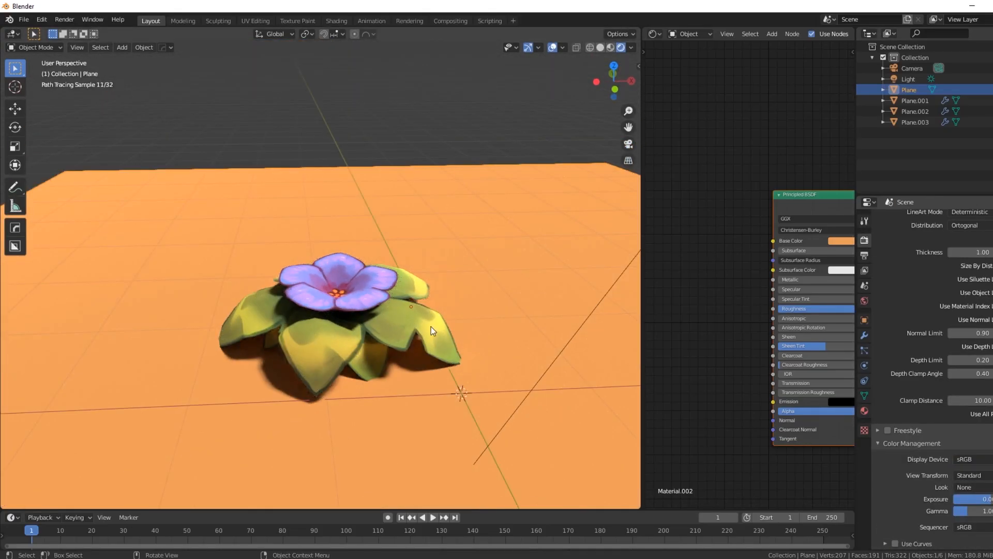
{"action": "left_click", "coordinate": [374, 320]}
{"action": "key", "text": "s"}
{"action": "key", "text": "z"}
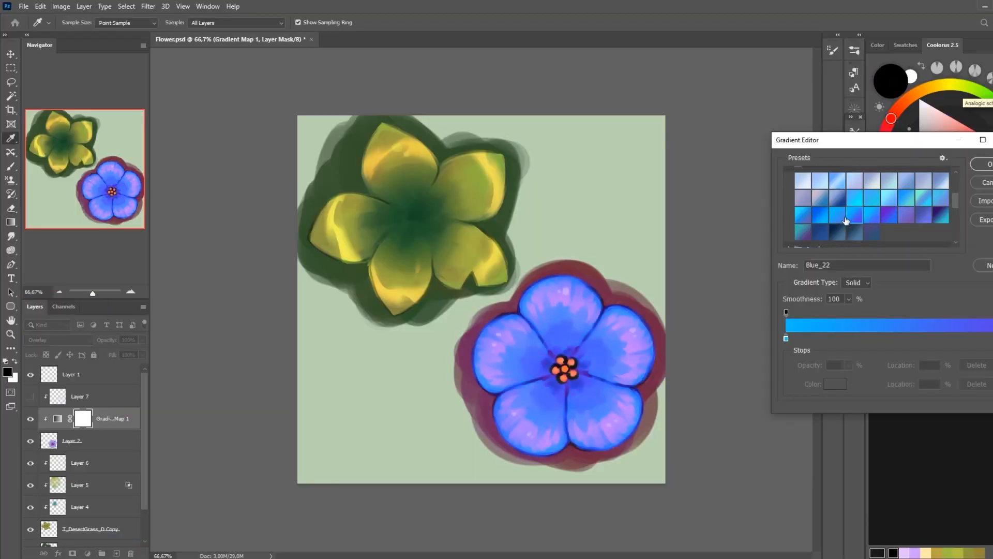
Switch to Photoshop and try blue, red, white cloth and purple gradient presets on the purple flower's Gradient Map
{"action": "scroll", "coordinate": [848, 221], "scroll_direction": "down", "scroll_amount": 3}
{"action": "left_click", "coordinate": [873, 199]}
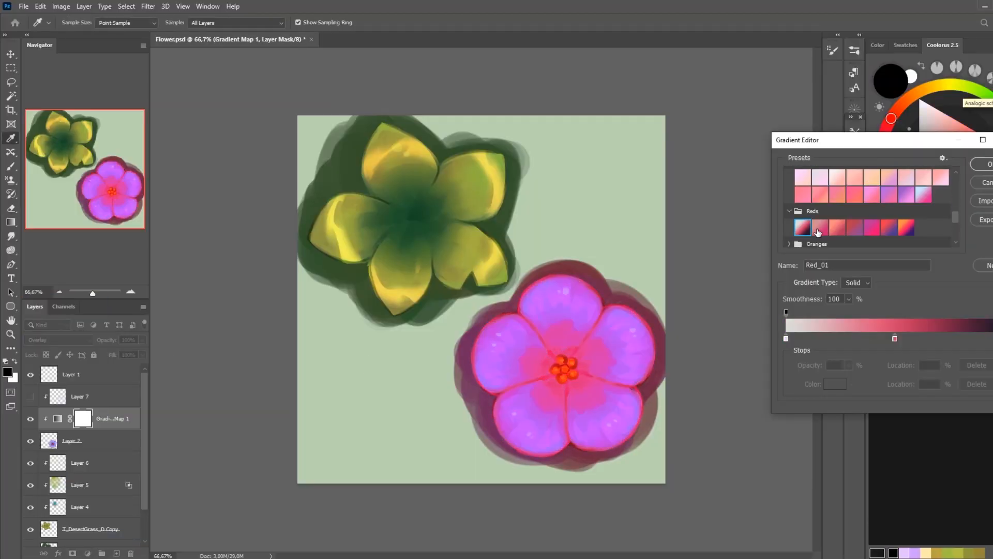
{"action": "scroll", "coordinate": [824, 217], "scroll_direction": "down", "scroll_amount": 5}
{"action": "left_click", "coordinate": [906, 206]}
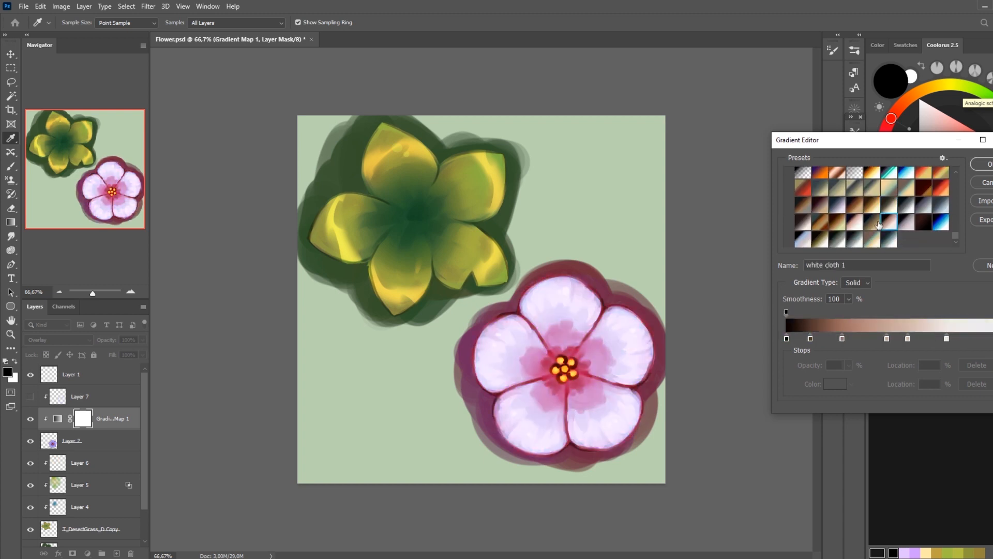
{"action": "scroll", "coordinate": [855, 229], "scroll_direction": "down", "scroll_amount": 3}
{"action": "left_click", "coordinate": [905, 207]}
{"action": "scroll", "coordinate": [894, 217], "scroll_direction": "up", "scroll_amount": 4}
{"action": "left_click", "coordinate": [879, 237]}
{"action": "scroll", "coordinate": [880, 227], "scroll_direction": "down", "scroll_amount": 4}
{"action": "left_click", "coordinate": [875, 213]}
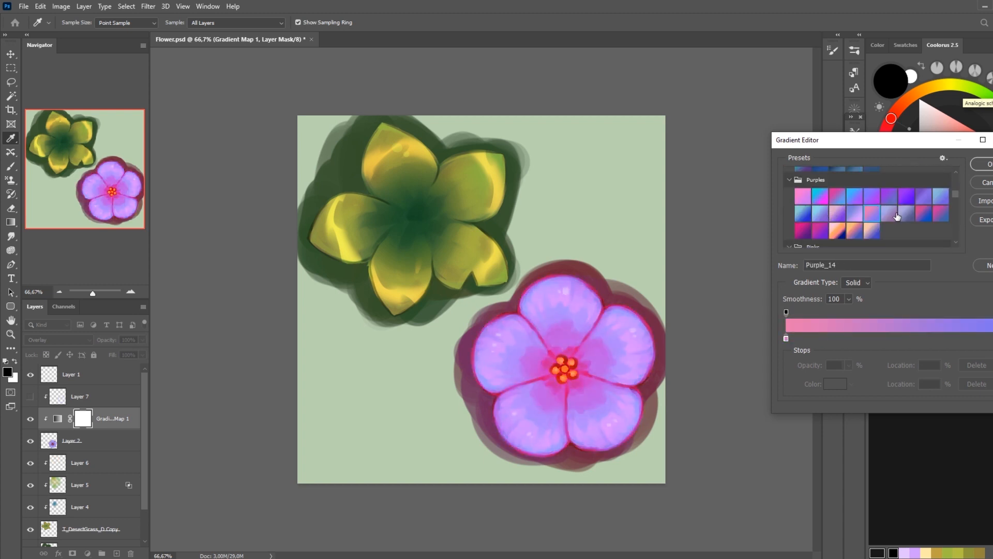
Recolour the flower with a Pinks gradient preset, adjusting its first stop's hue, and lower the Gradient Map layer's Fill
{"action": "scroll", "coordinate": [897, 215], "scroll_direction": "down", "scroll_amount": 3}
{"action": "left_click", "coordinate": [820, 211]}
{"action": "double_click", "coordinate": [785, 339]}
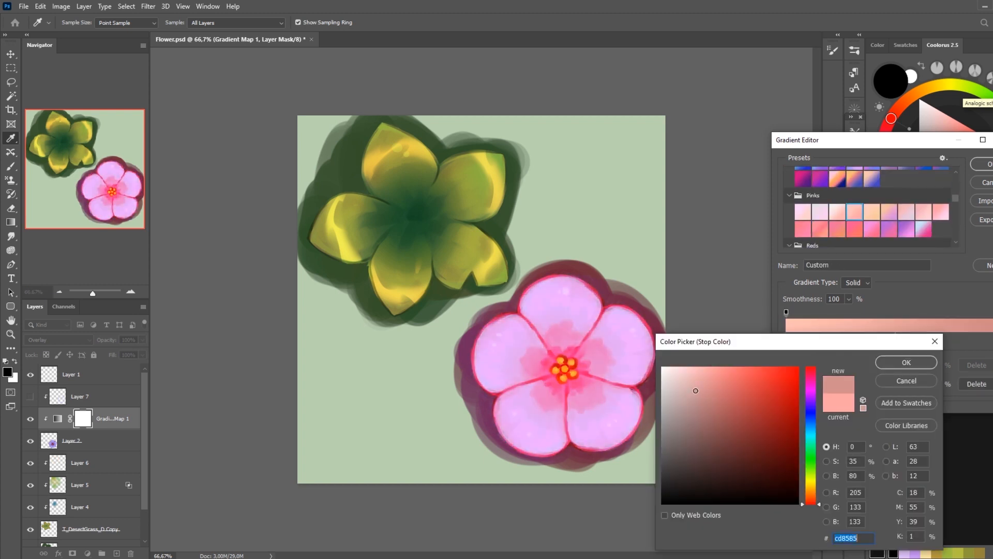
{"action": "left_click_drag", "start_coordinate": [813, 494], "coordinate": [814, 489]}
{"action": "left_click", "coordinate": [906, 363]}
{"action": "left_click", "coordinate": [987, 164]}
{"action": "left_click", "coordinate": [142, 355]}
{"action": "left_click_drag", "start_coordinate": [144, 368], "coordinate": [131, 368]}
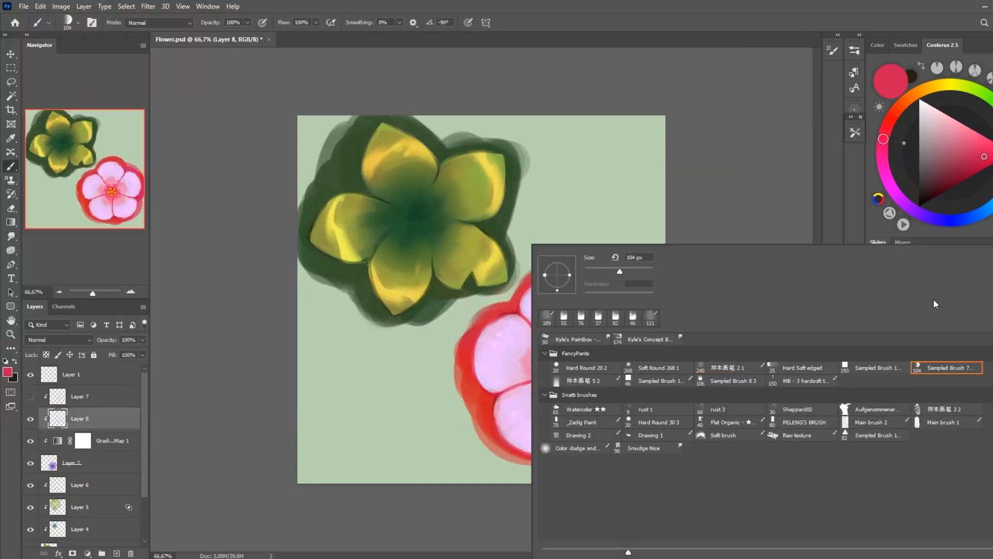
Paint over the pink flower on Layer 8, refining its petals with a small brush and pale lilac colour
{"action": "left_click", "coordinate": [536, 301]}
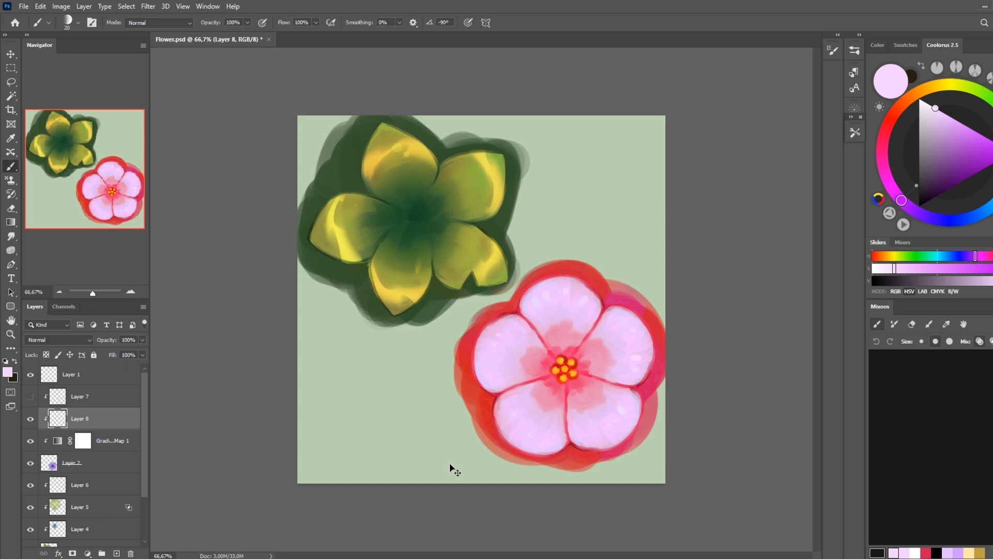
{"action": "key", "text": "ctrl+bracketleft"}
{"action": "right_click", "coordinate": [603, 346]}
{"action": "left_click", "coordinate": [600, 356]}
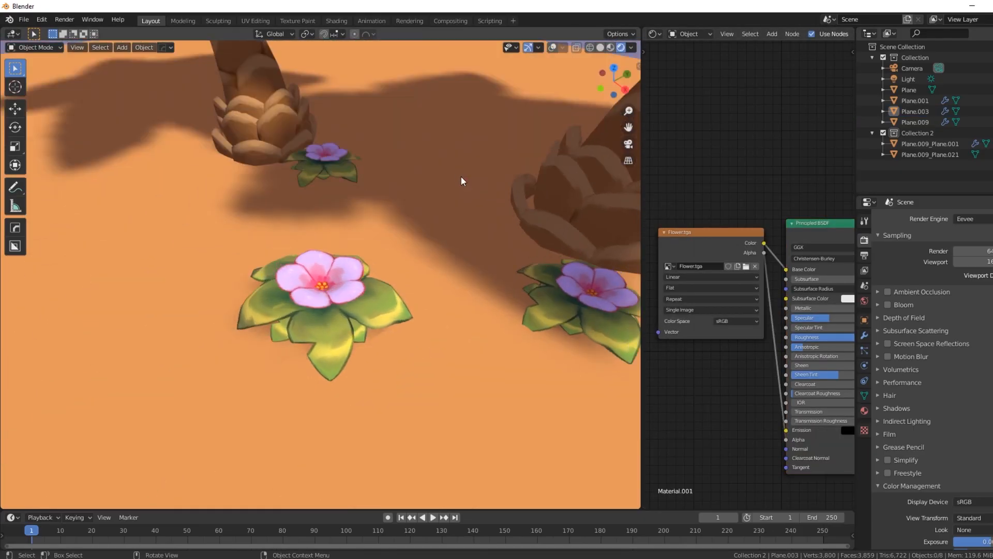
Switch to Blender, preview the scene with Cycles and fly the camera to frame the flower group with the palm trees
{"action": "left_click", "coordinate": [864, 365]}
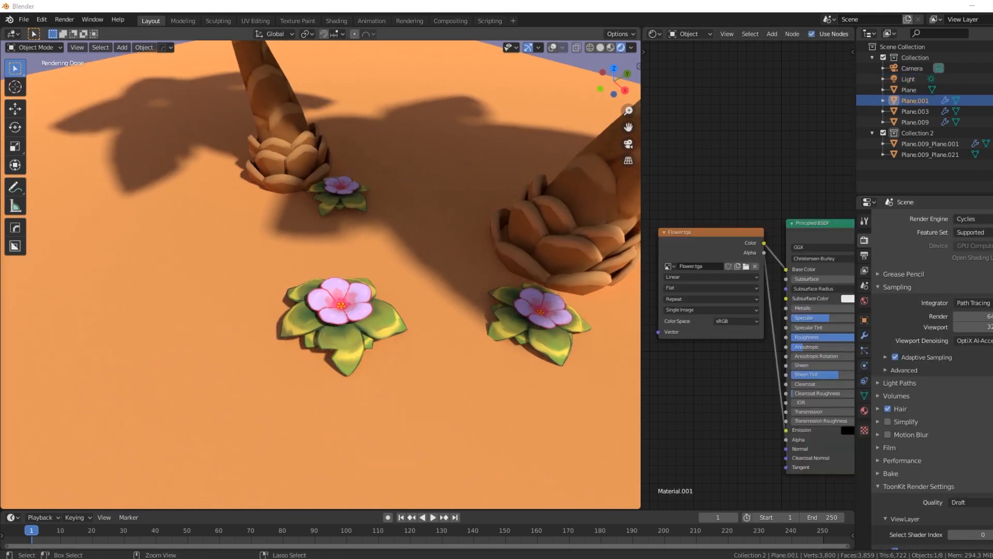
{"action": "left_click", "coordinate": [392, 317]}
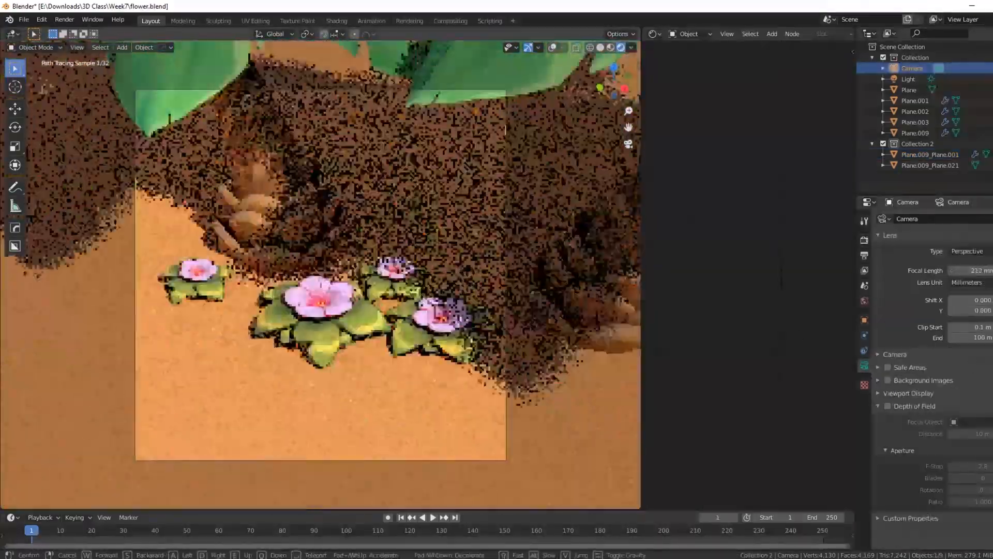
{"action": "key", "text": "q"}
{"action": "key", "text": "e"}
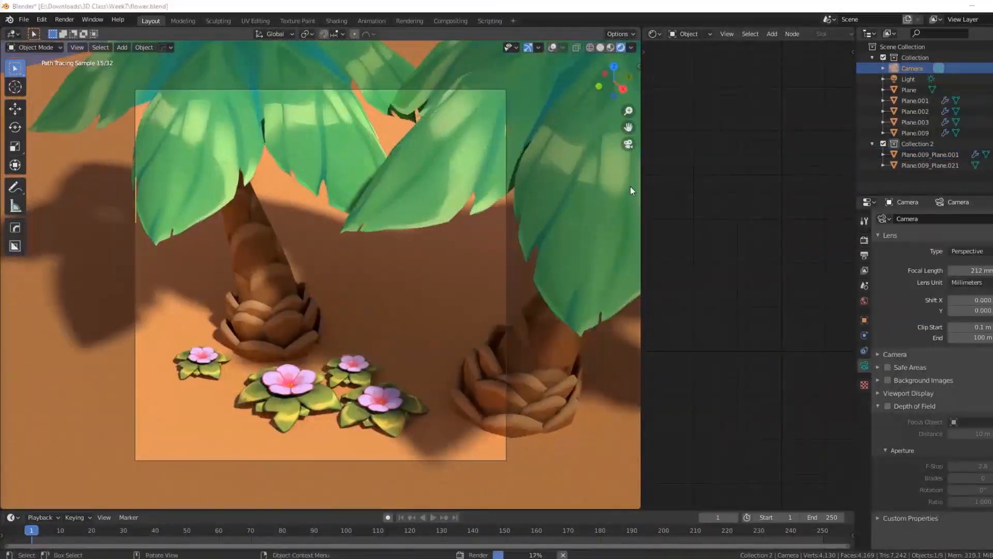
{"action": "middle_click_drag", "start_coordinate": [388, 270], "coordinate": [501, 260]}
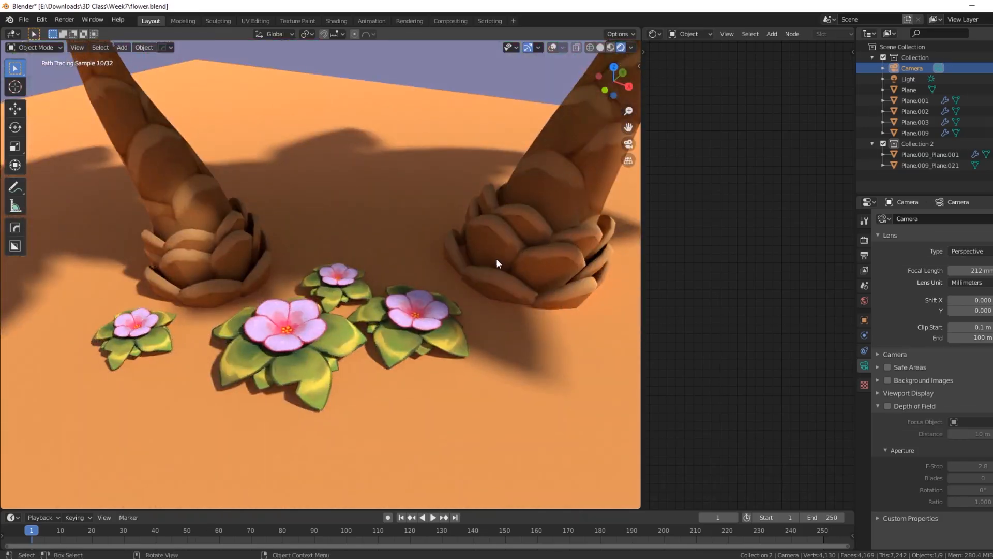